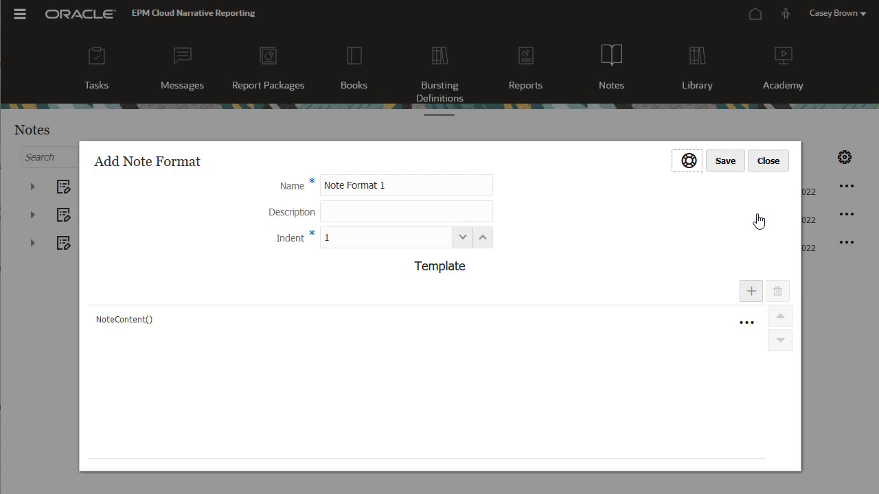
Step: Set the note format's indent to 0.2
{"action": "left_click", "coordinate": [339, 237]}
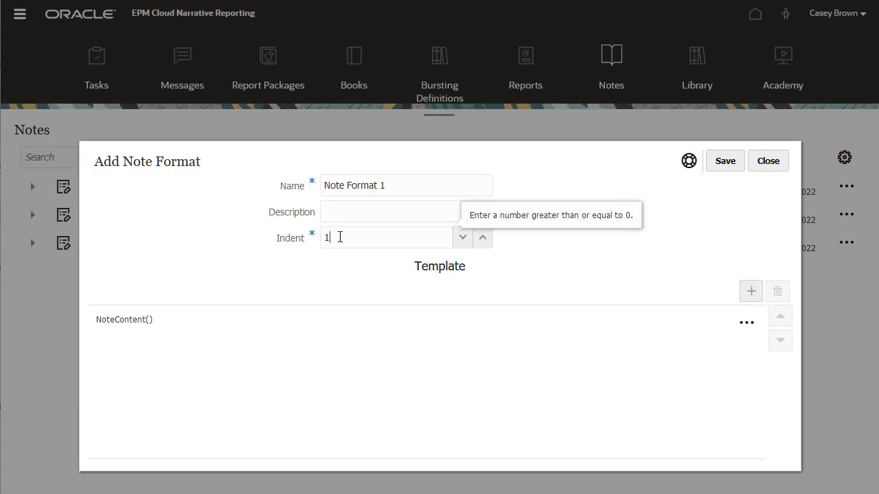
{"action": "key", "text": "BackSpace"}
{"action": "type", "text": "0.2"}
Step: Add a section above NoteContent() and insert the NoteAuthor text function followed by a hyphen separator
{"action": "left_click", "coordinate": [747, 326]}
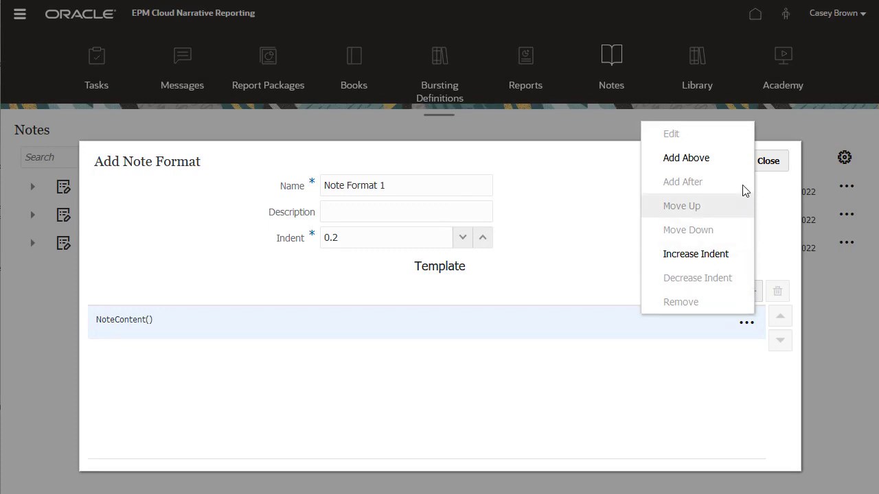
{"action": "left_click", "coordinate": [733, 165]}
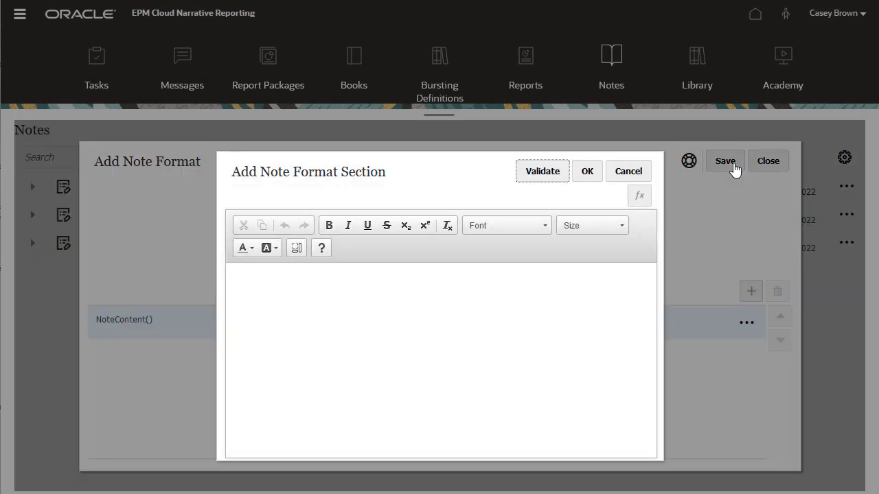
{"action": "left_click", "coordinate": [641, 197]}
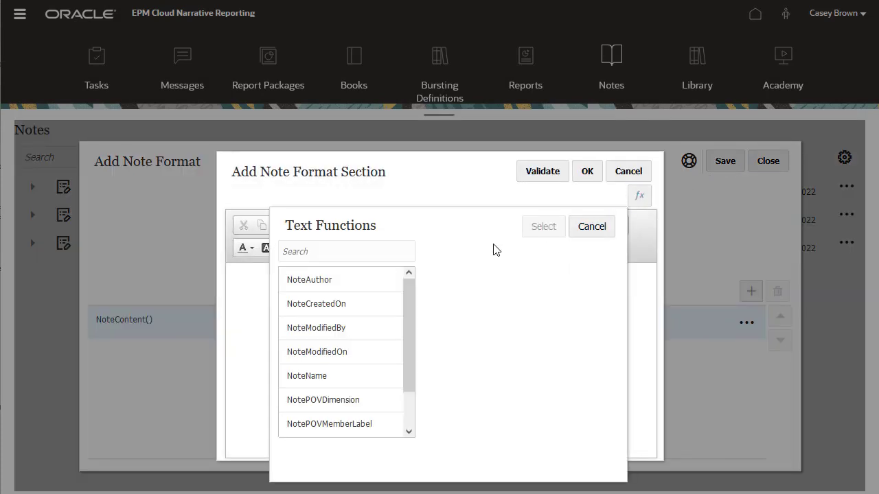
{"action": "left_click", "coordinate": [357, 283]}
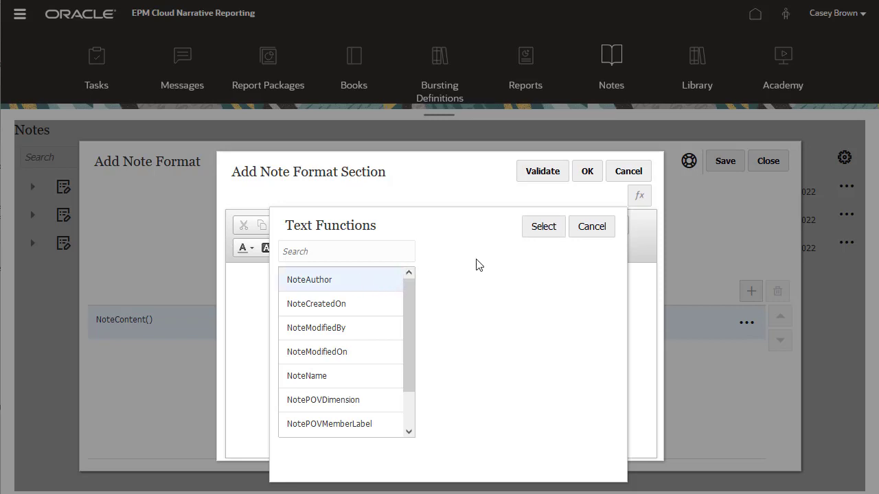
{"action": "left_click", "coordinate": [543, 228]}
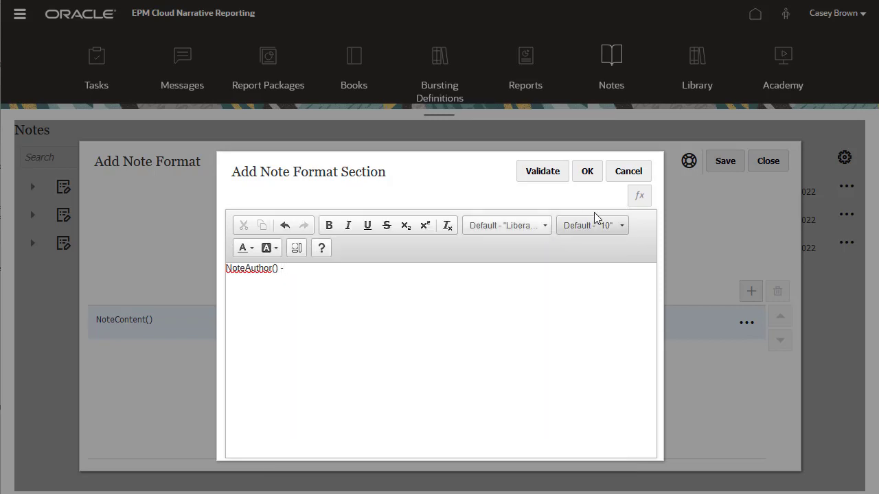
Step: Append the NoteCreatedOn text function with the short date format and the time format set to none
{"action": "left_click", "coordinate": [638, 196]}
{"action": "left_click", "coordinate": [364, 304]}
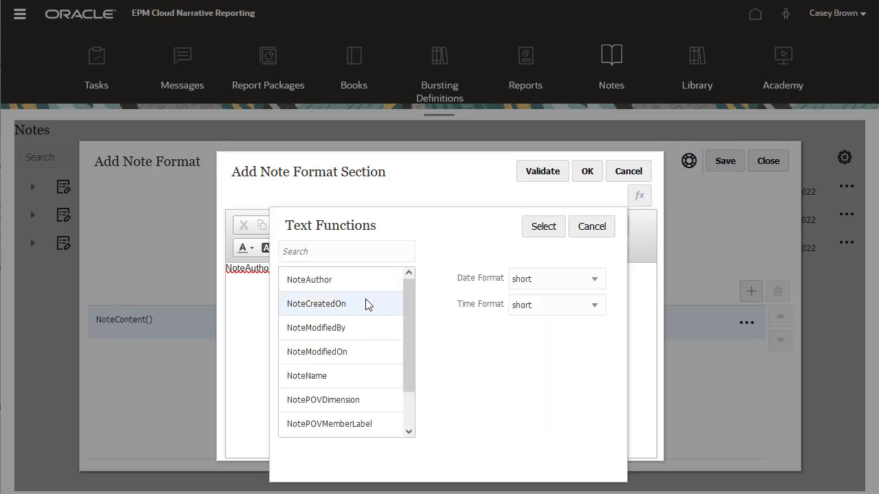
{"action": "left_click", "coordinate": [594, 306]}
{"action": "left_click", "coordinate": [571, 440]}
{"action": "left_click", "coordinate": [544, 230]}
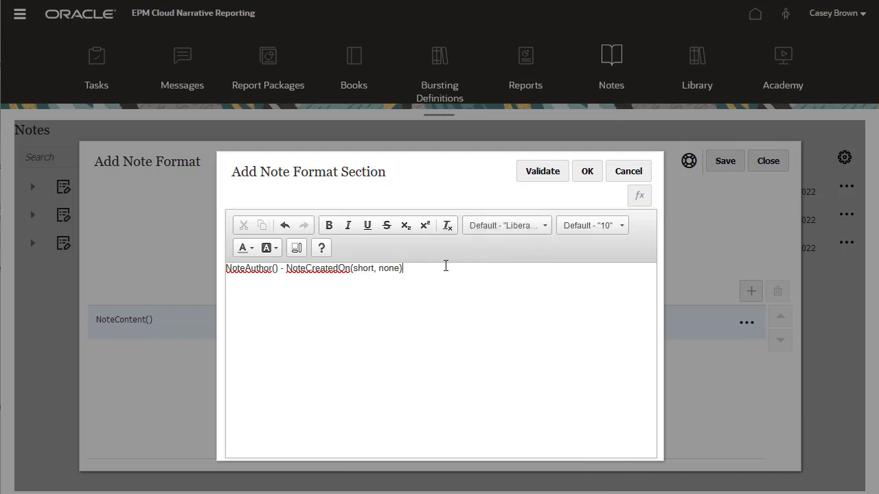
Step: Make the whole author and creation date line bold, then validate the section and accept it into the template
{"action": "left_click_drag", "start_coordinate": [403, 268], "coordinate": [224, 267]}
{"action": "left_click", "coordinate": [329, 226]}
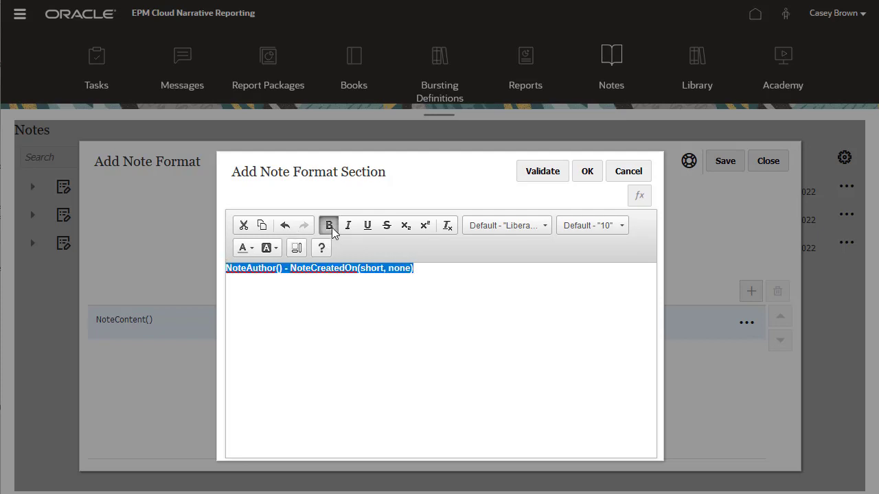
{"action": "left_click", "coordinate": [548, 179]}
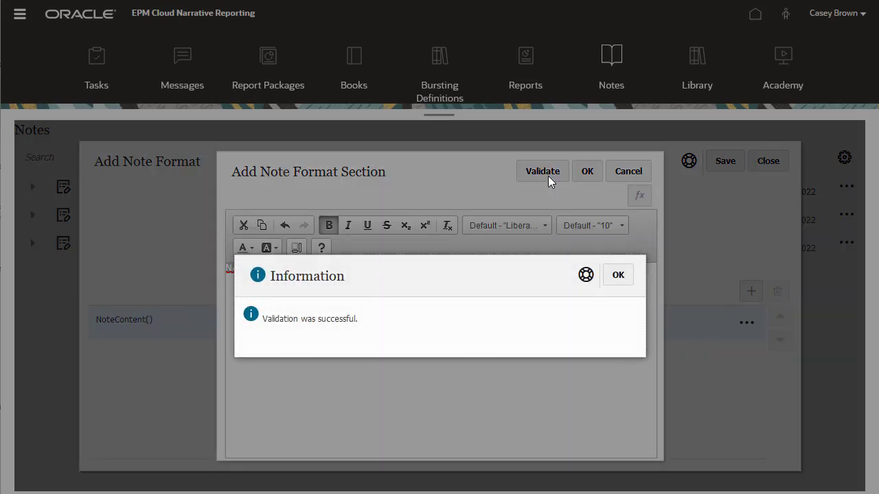
{"action": "left_click", "coordinate": [618, 274]}
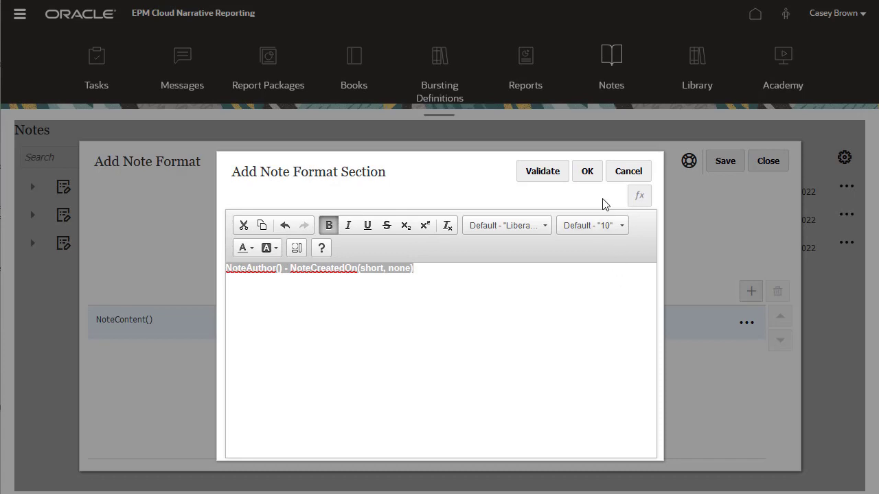
{"action": "left_click", "coordinate": [587, 173]}
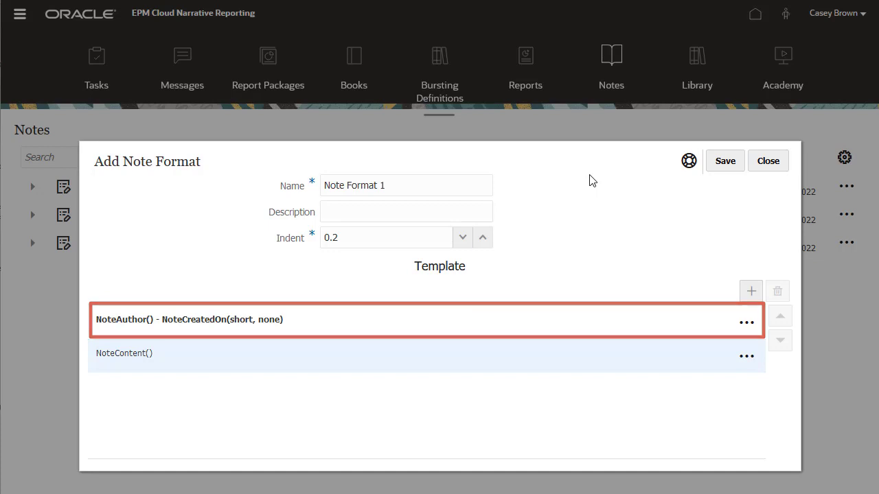
Step: Add a section above the NoteAuthor() line and insert the NoteName text function
{"action": "left_click", "coordinate": [749, 322]}
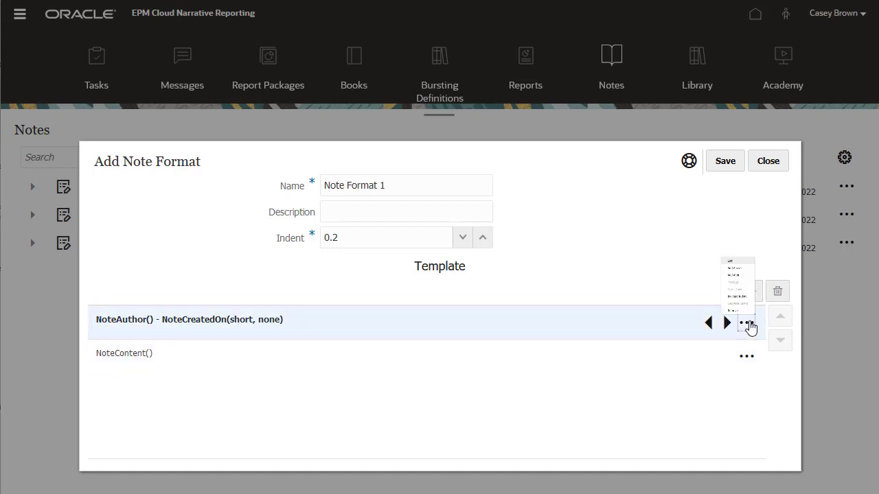
{"action": "left_click", "coordinate": [728, 166]}
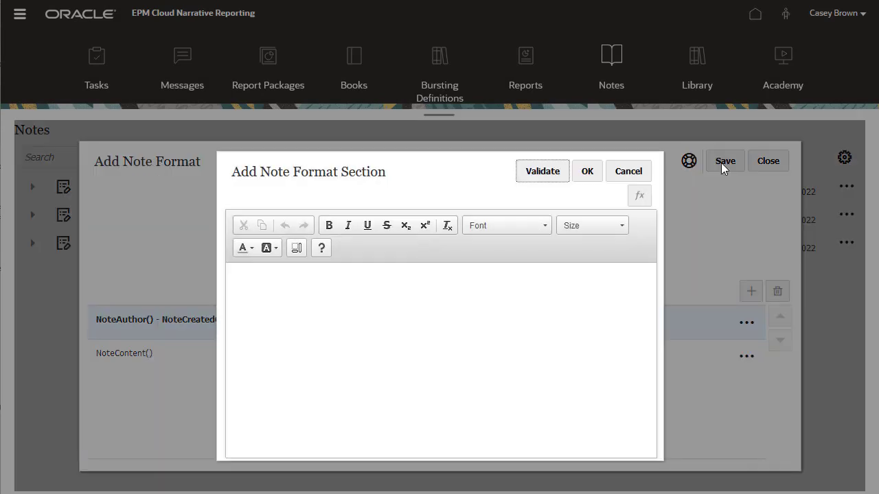
{"action": "left_click", "coordinate": [644, 196]}
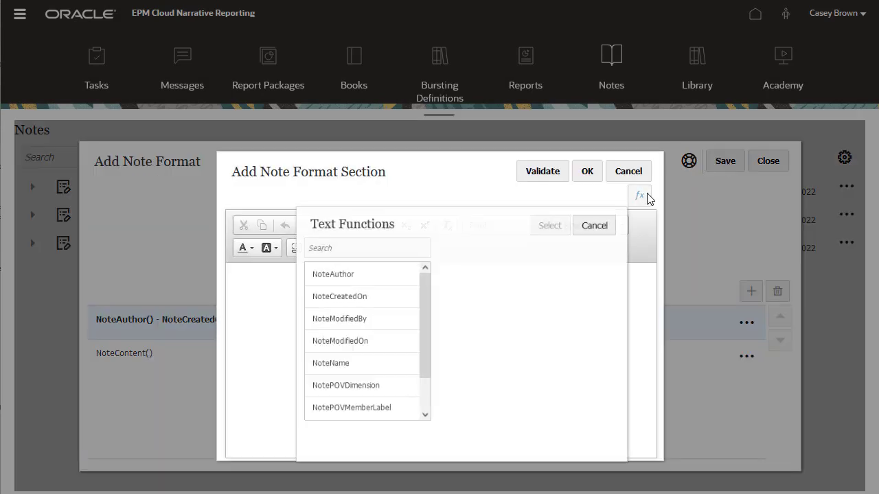
{"action": "left_click", "coordinate": [363, 375]}
{"action": "left_click", "coordinate": [543, 231]}
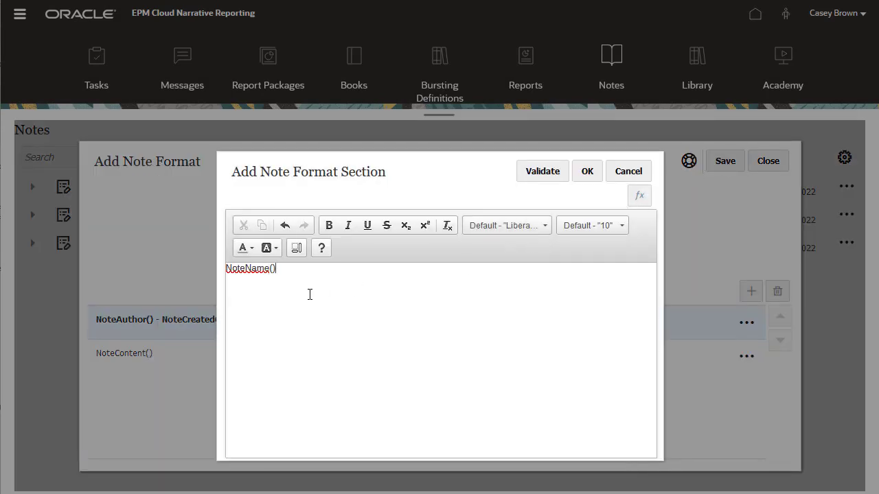
Step: Format the NoteName text in blue, bold and font size 12
{"action": "double_click", "coordinate": [254, 268]}
{"action": "left_click", "coordinate": [252, 251]}
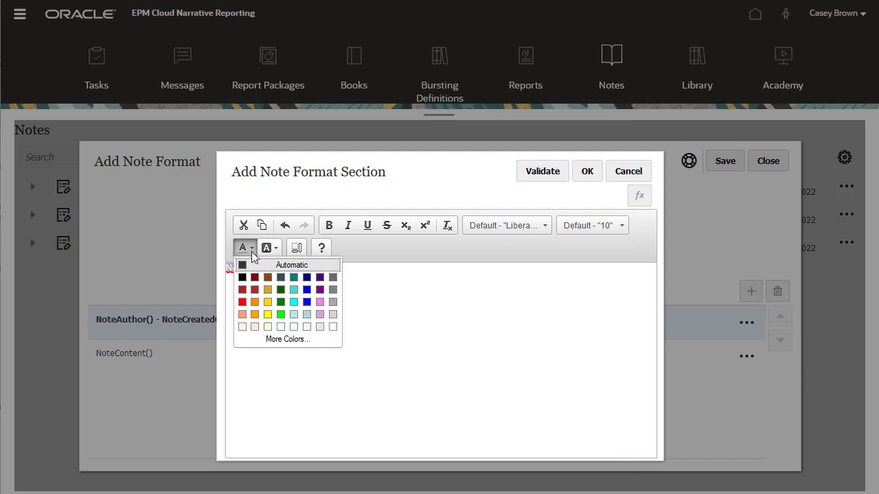
{"action": "left_click", "coordinate": [307, 302]}
{"action": "left_click", "coordinate": [330, 226]}
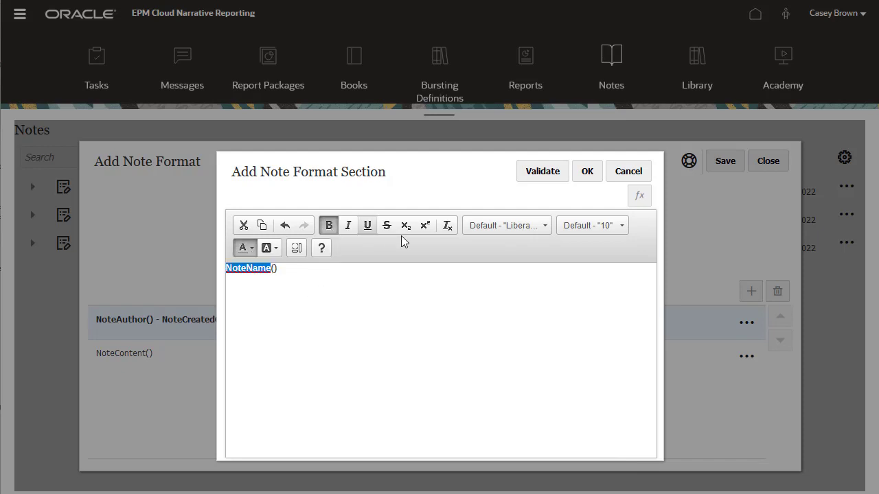
{"action": "left_click", "coordinate": [623, 228]}
{"action": "left_click", "coordinate": [653, 318]}
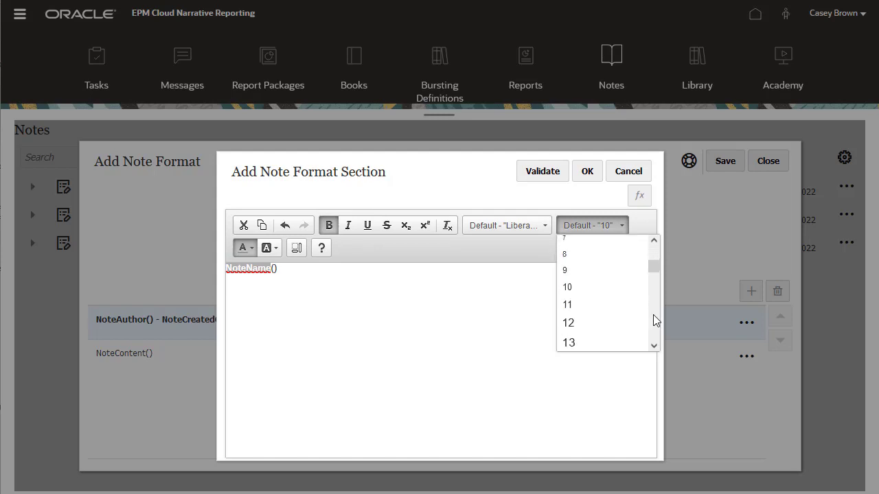
{"action": "left_click", "coordinate": [618, 323]}
Step: Validate the NoteName() section and accept it into the template
{"action": "left_click", "coordinate": [553, 173]}
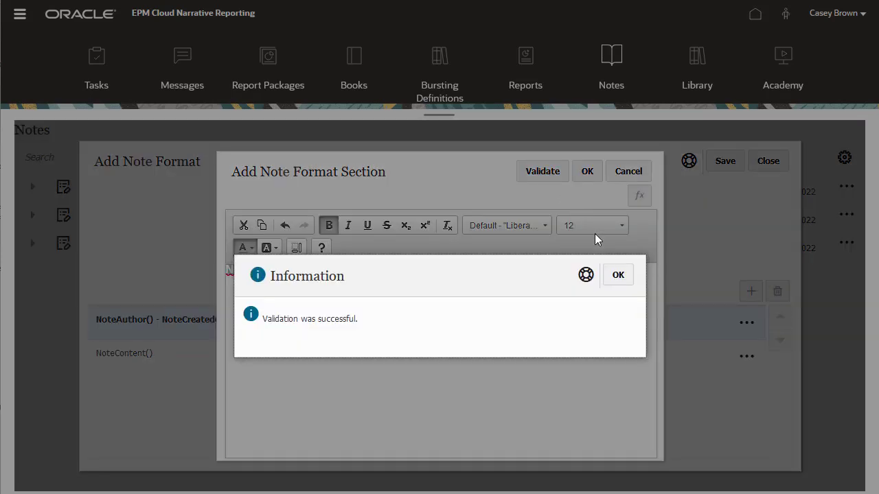
{"action": "left_click", "coordinate": [617, 276]}
{"action": "left_click", "coordinate": [588, 172]}
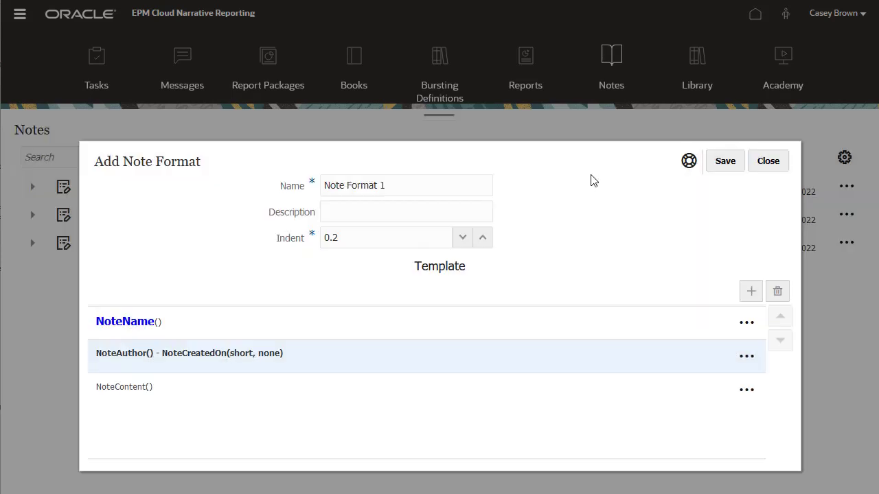
Step: Add a section after the NoteAuthor() line and insert the NotePOVDimension text function with ordinal 3
{"action": "left_click", "coordinate": [747, 358]}
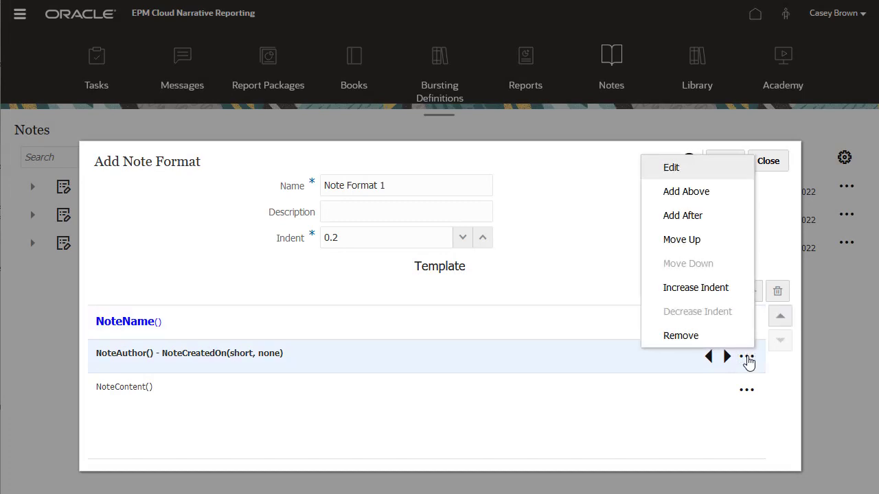
{"action": "left_click", "coordinate": [721, 217]}
{"action": "left_click", "coordinate": [640, 197]}
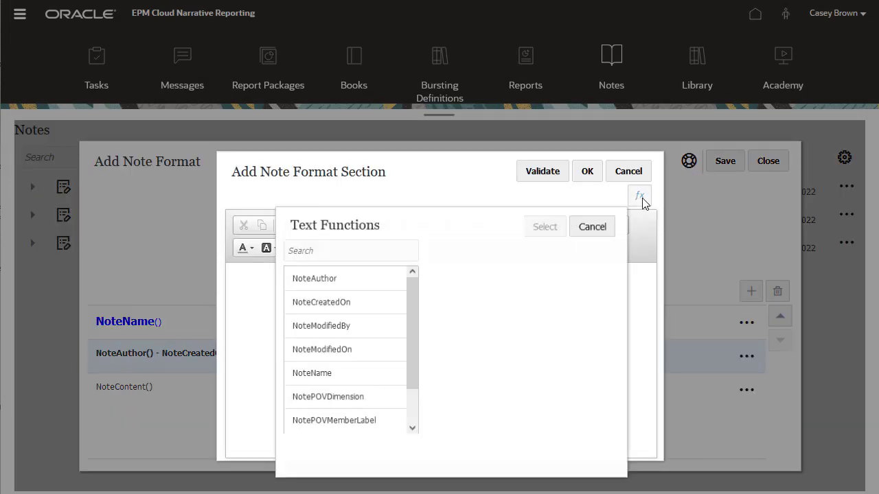
{"action": "left_click", "coordinate": [385, 400]}
{"action": "left_click", "coordinate": [596, 309]}
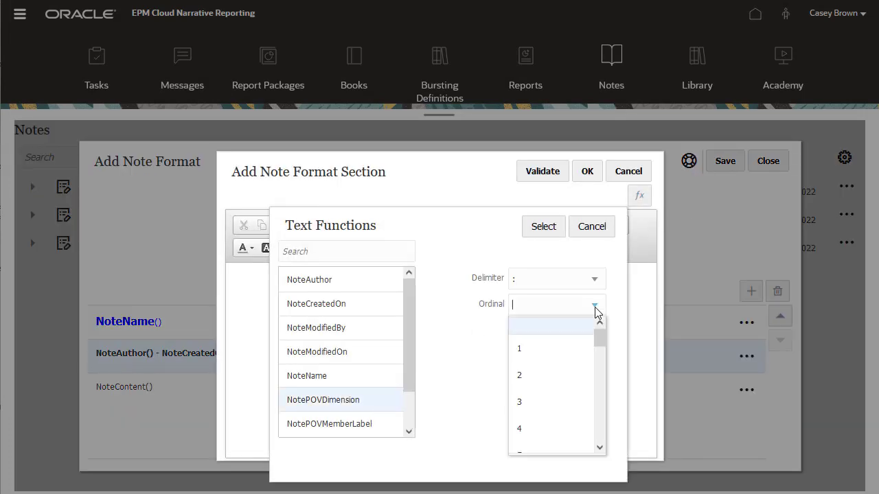
{"action": "left_click", "coordinate": [570, 402]}
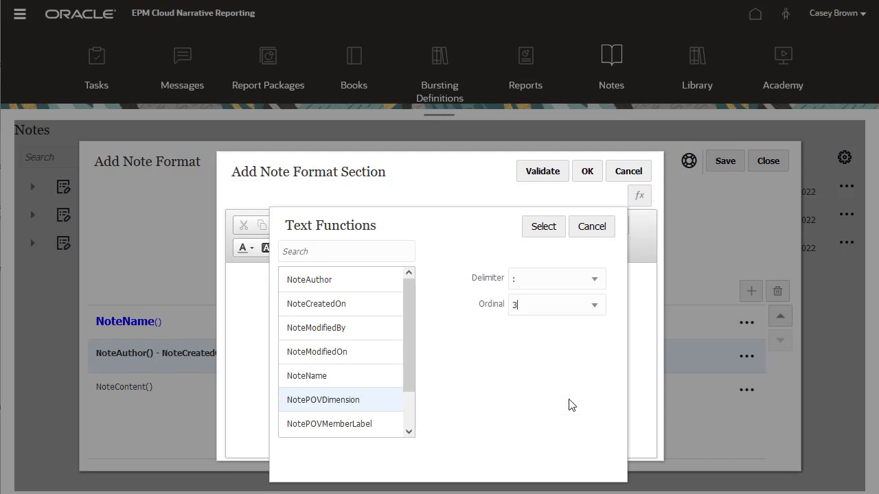
{"action": "left_click", "coordinate": [544, 227]}
Step: Append the NotePOVMemberLabel text function with a blank space as delimiter and ordinal 3
{"action": "left_click", "coordinate": [639, 197]}
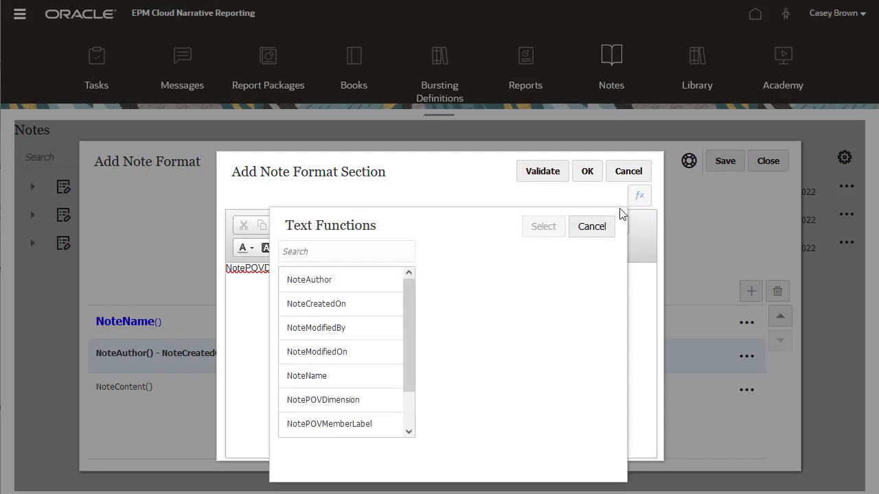
{"action": "left_click", "coordinate": [402, 423]}
{"action": "left_click", "coordinate": [594, 283]}
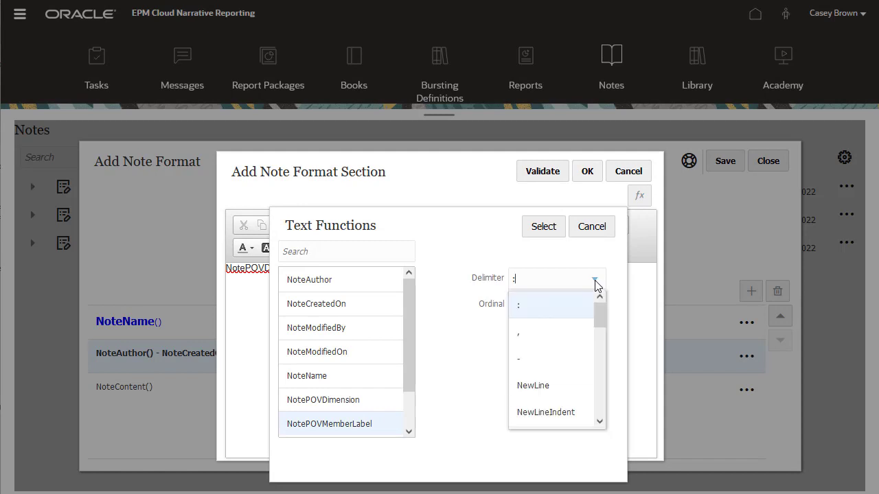
{"action": "scroll", "coordinate": [599, 405], "scroll_direction": "down", "scroll_amount": 3}
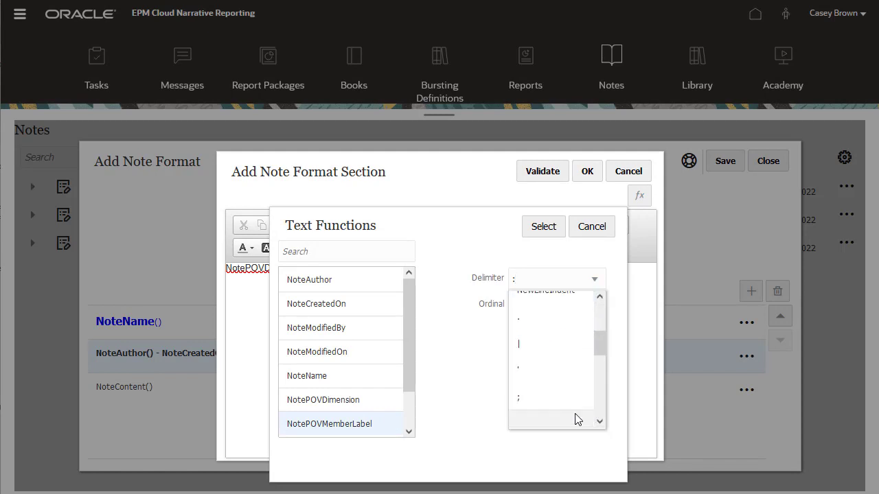
{"action": "left_click", "coordinate": [570, 420]}
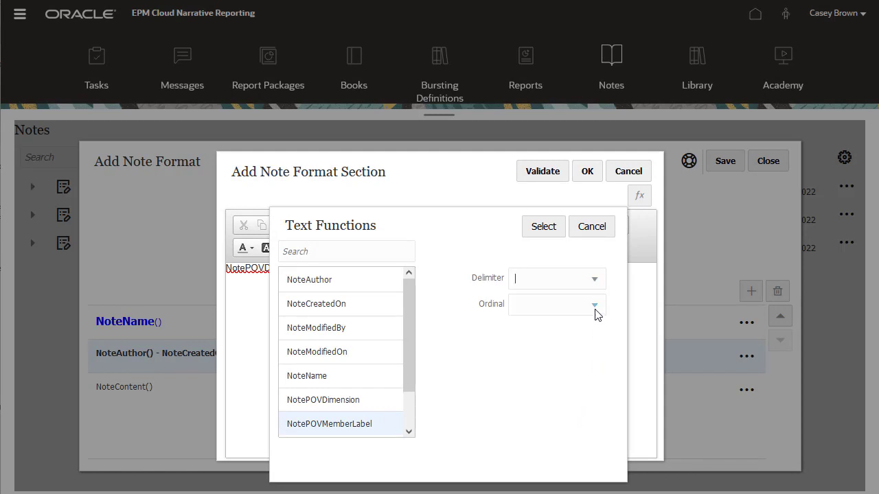
{"action": "left_click", "coordinate": [594, 305]}
{"action": "left_click", "coordinate": [568, 401]}
{"action": "left_click", "coordinate": [548, 230]}
Step: Make the whole POV dimension and member label line bold and underlined, then validate and accept the section
{"action": "left_click_drag", "start_coordinate": [478, 267], "coordinate": [223, 268]}
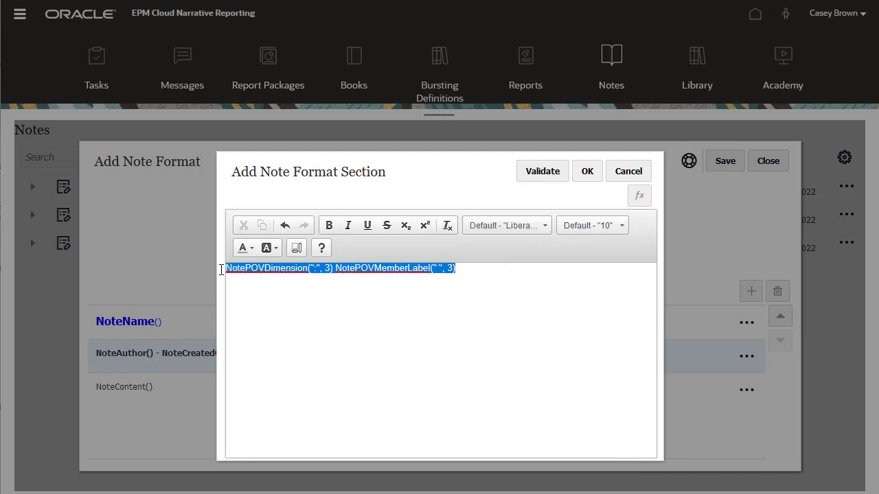
{"action": "left_click", "coordinate": [329, 226]}
{"action": "left_click", "coordinate": [366, 227]}
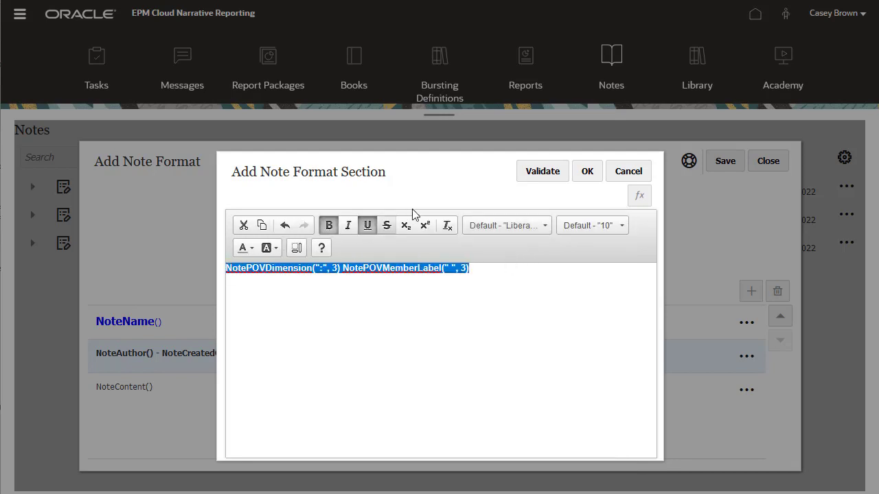
{"action": "left_click", "coordinate": [543, 173]}
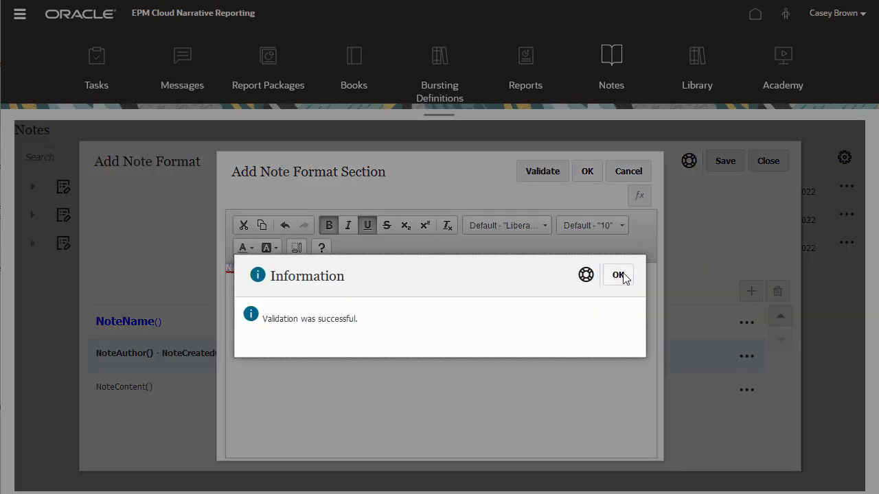
{"action": "left_click", "coordinate": [622, 274]}
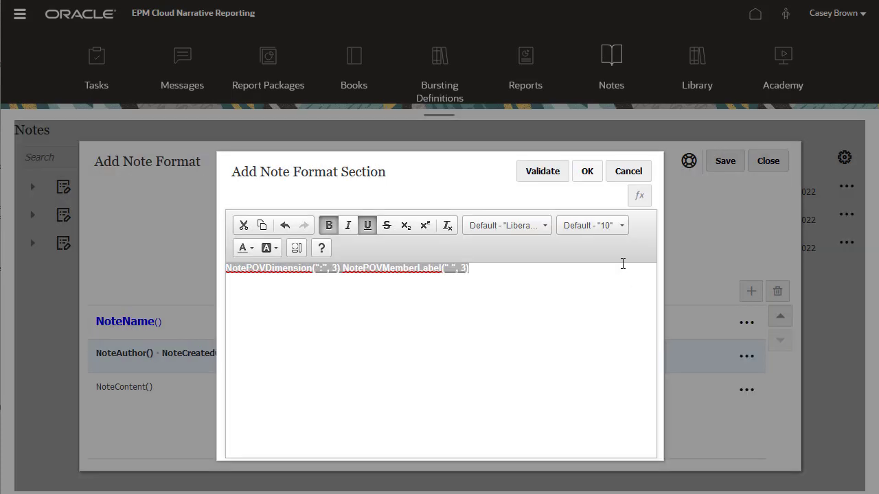
{"action": "left_click", "coordinate": [589, 172]}
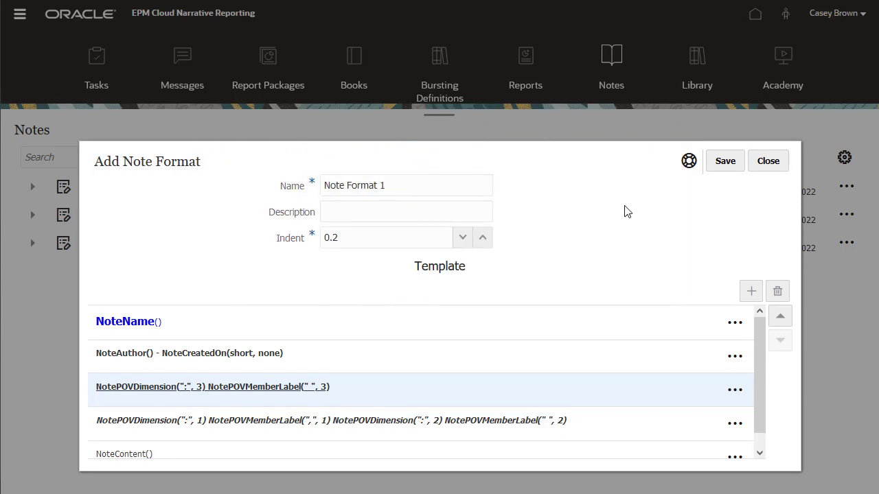
Step: Increase the indent of both POV dimension sections and the NoteContent() section by one level, then save Note Format 1
{"action": "left_click", "coordinate": [735, 358]}
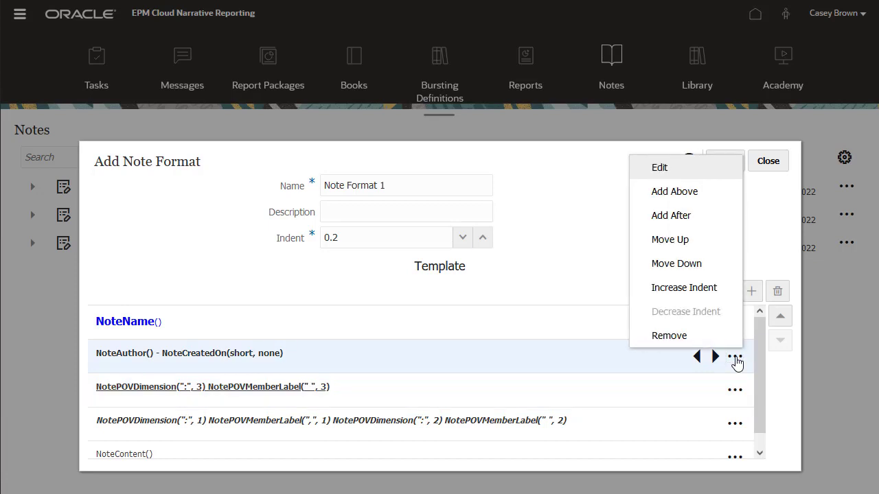
{"action": "scroll", "coordinate": [758, 377], "scroll_direction": "down", "scroll_amount": 1}
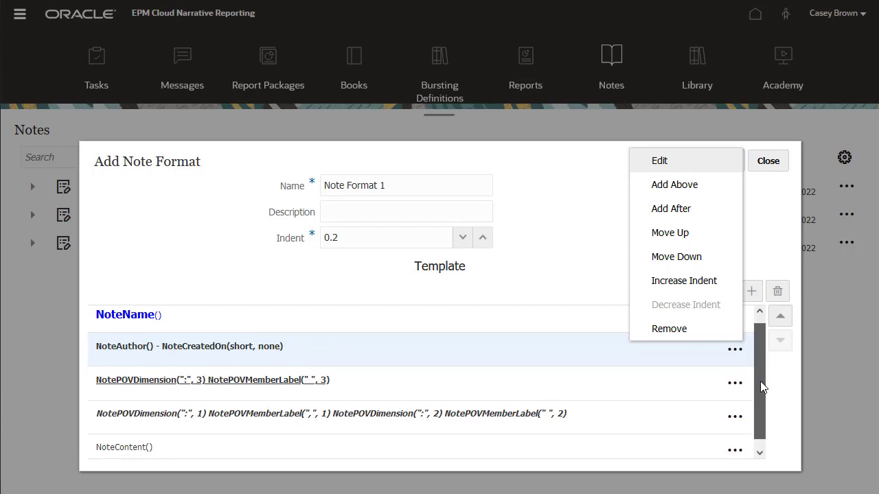
{"action": "scroll", "coordinate": [759, 388], "scroll_direction": "down", "scroll_amount": 1}
{"action": "left_click", "coordinate": [715, 377]}
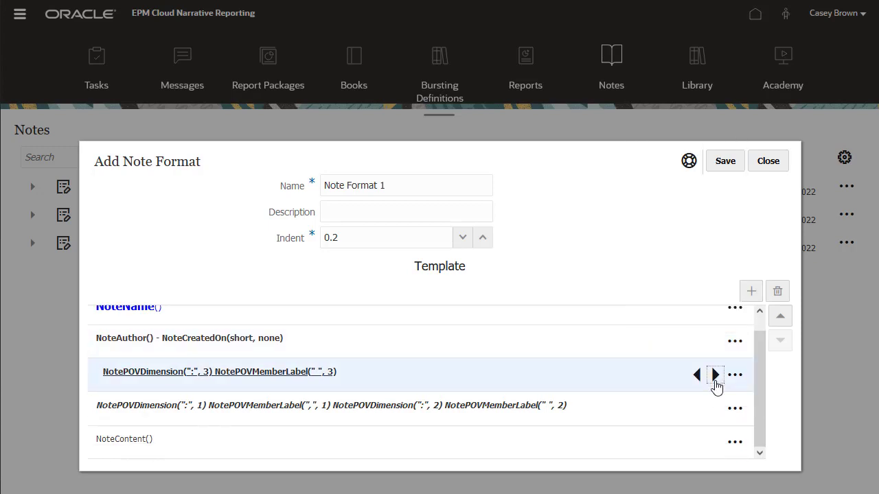
{"action": "left_click", "coordinate": [715, 408]}
{"action": "left_click", "coordinate": [715, 442]}
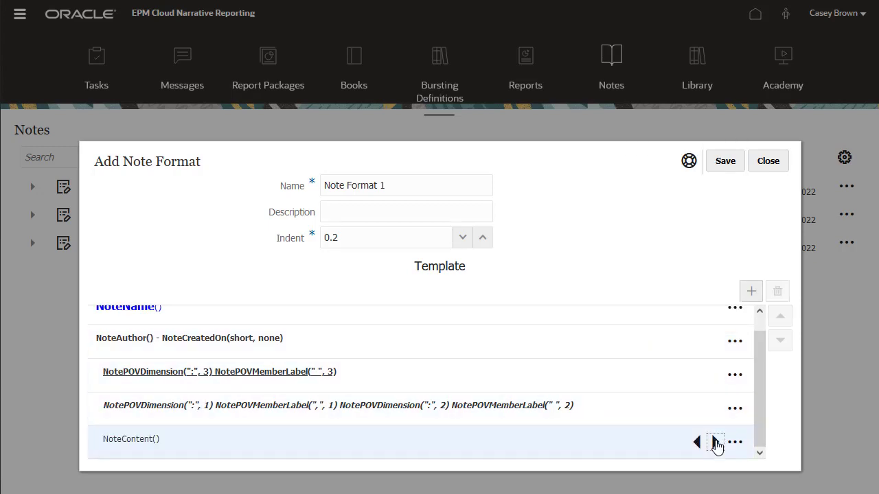
{"action": "left_click", "coordinate": [724, 165]}
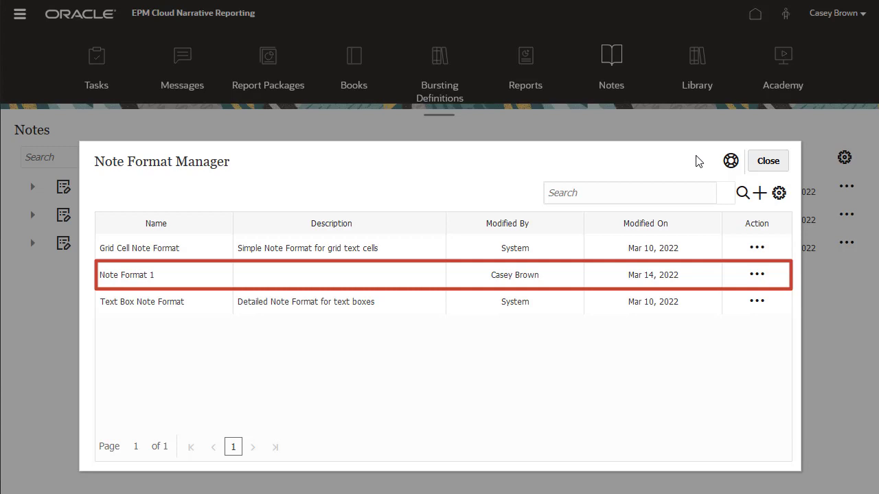
{"action": "left_click", "coordinate": [767, 168]}
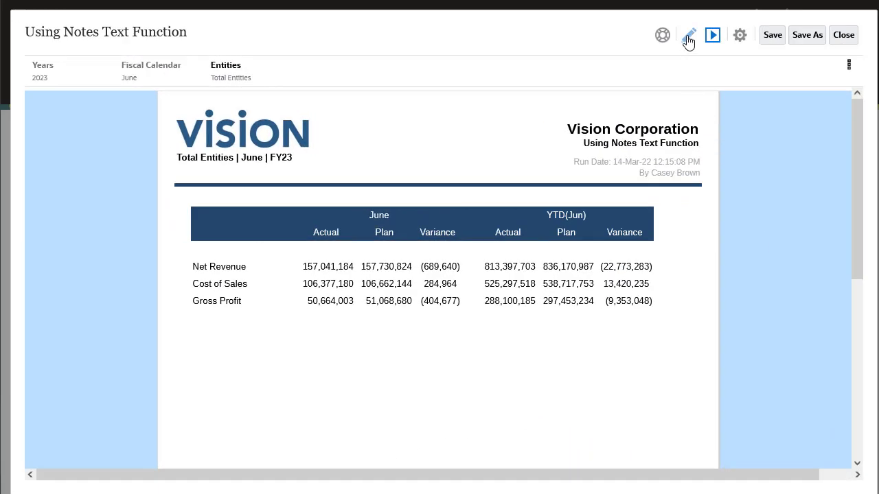
Step: Switch the Using Notes Text Function report to edit mode and open its named POV management
{"action": "left_click", "coordinate": [689, 39]}
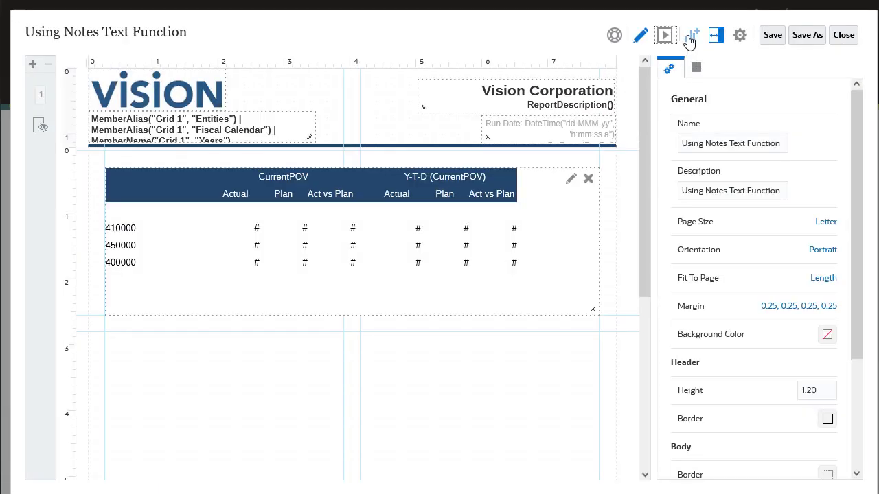
{"action": "left_click", "coordinate": [741, 37]}
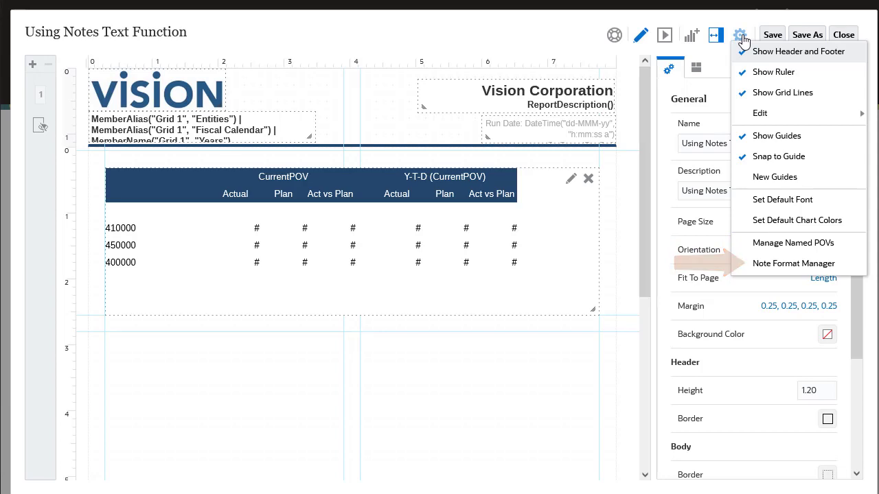
{"action": "left_click", "coordinate": [862, 244]}
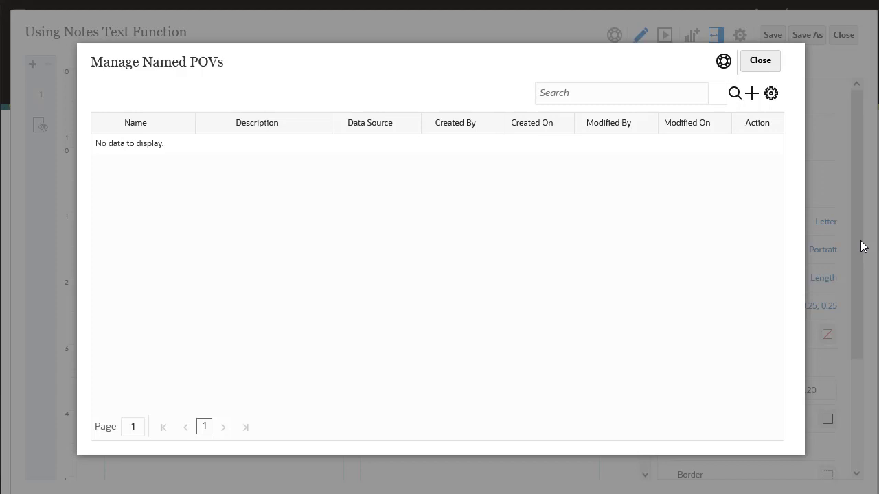
Step: Start a new named POV called Named POV 1 with Sample Model as its data source
{"action": "left_click", "coordinate": [752, 94]}
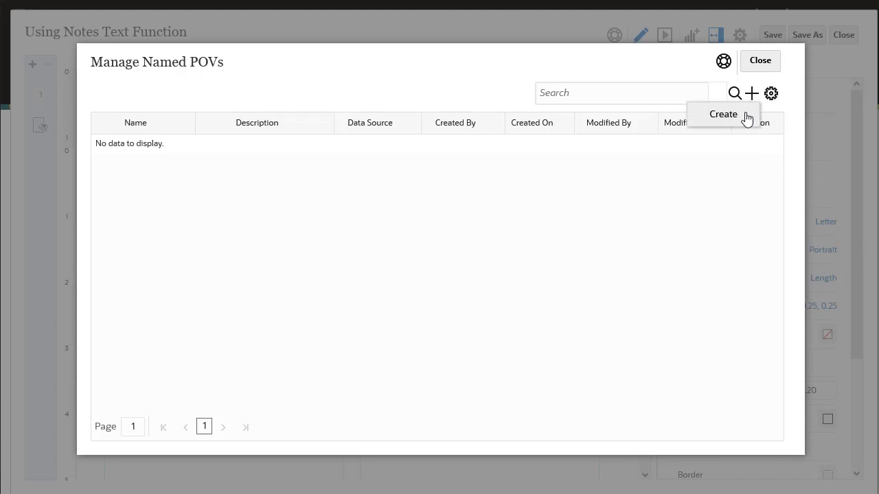
{"action": "left_click", "coordinate": [745, 115]}
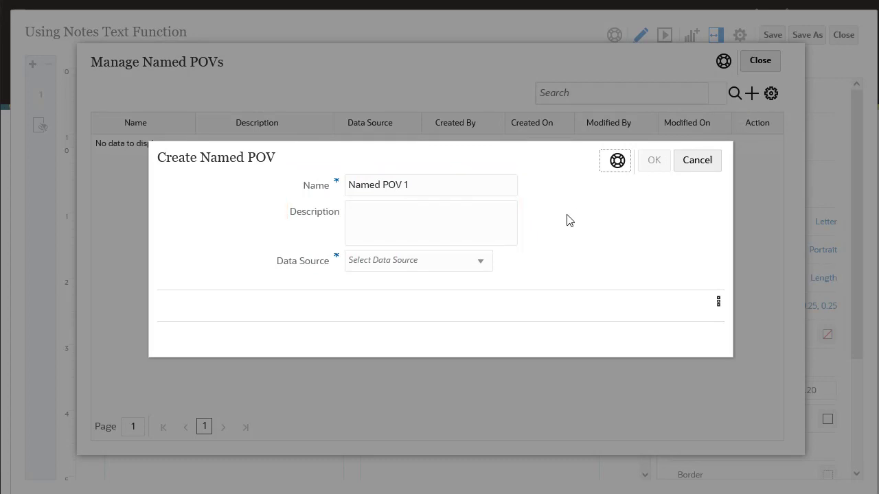
{"action": "left_click", "coordinate": [483, 260]}
{"action": "left_click", "coordinate": [458, 289]}
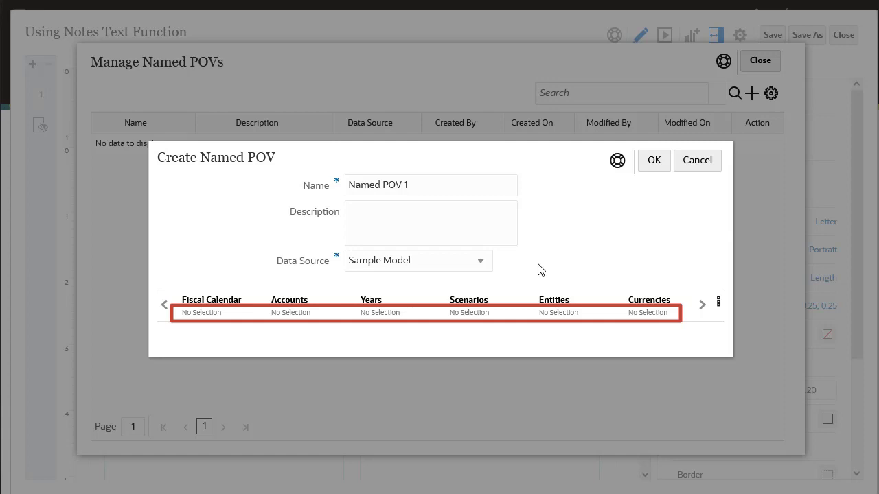
Step: Select Children of Electronics, under Total Segments > All Segments, as the member selection for the Segments dimension
{"action": "left_click", "coordinate": [703, 305]}
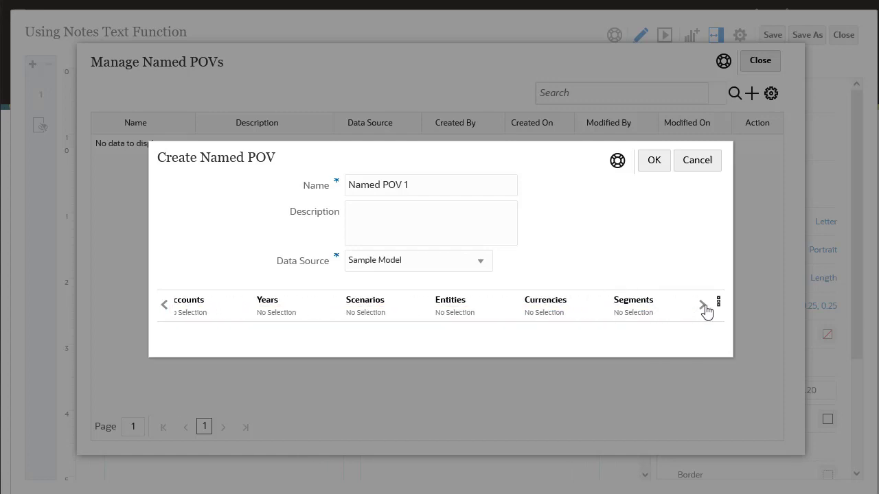
{"action": "left_click", "coordinate": [638, 318]}
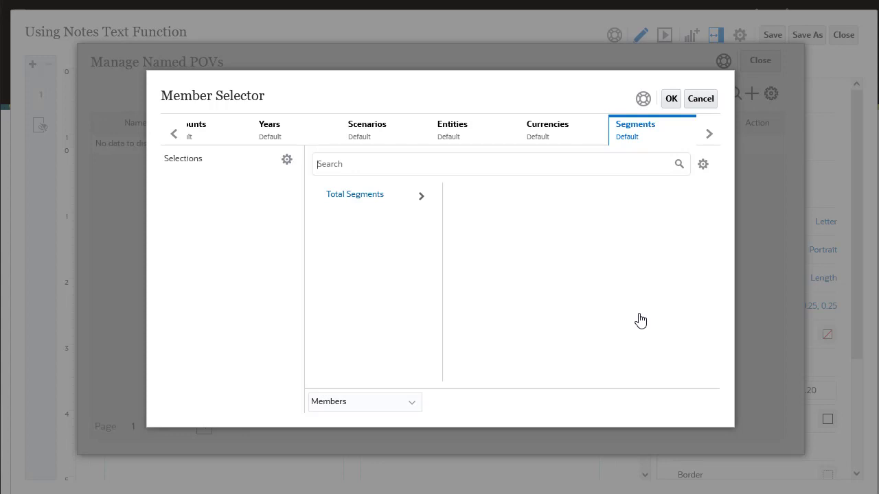
{"action": "left_click", "coordinate": [421, 196]}
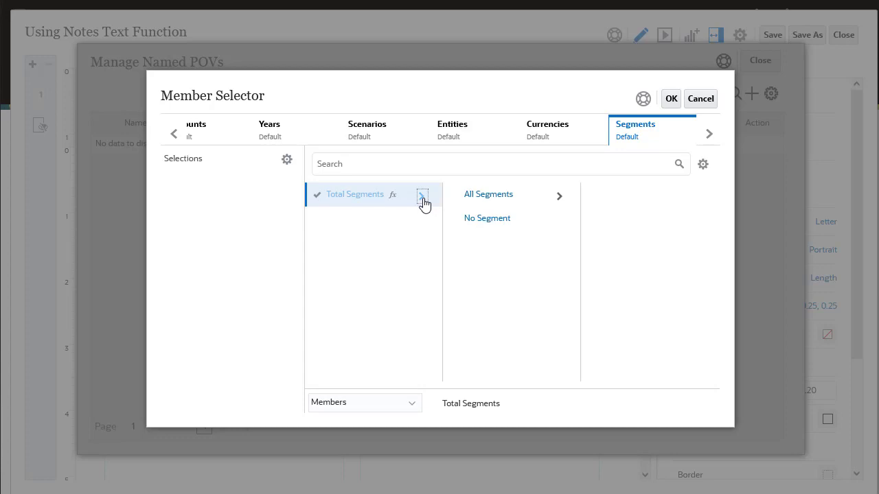
{"action": "left_click", "coordinate": [560, 197]}
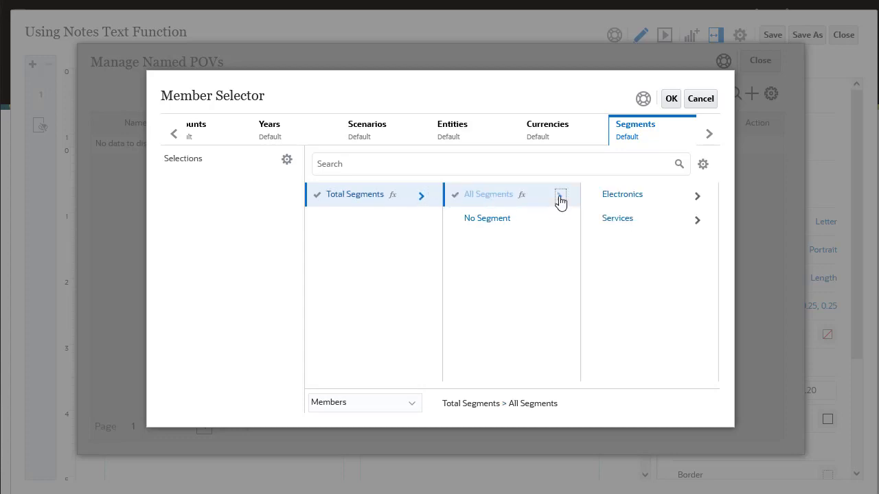
{"action": "left_click", "coordinate": [650, 199]}
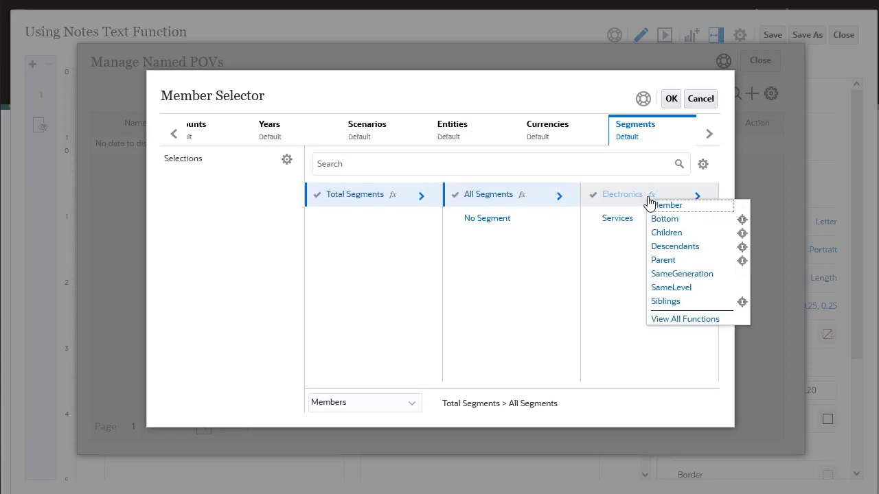
{"action": "left_click", "coordinate": [688, 233]}
Step: Select June under Quarter2 for the Fiscal Calendar dimension and accept the member selections
{"action": "left_click", "coordinate": [174, 134]}
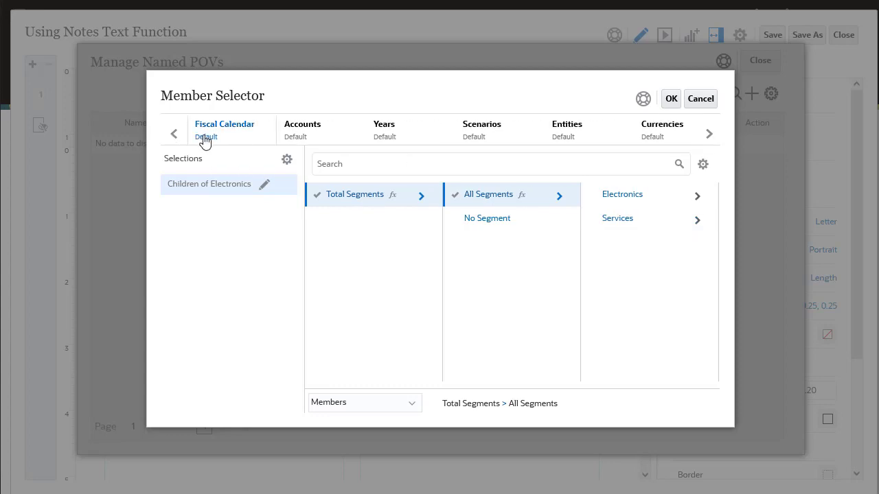
{"action": "left_click", "coordinate": [205, 141]}
{"action": "left_click", "coordinate": [422, 197]}
{"action": "left_click", "coordinate": [559, 222]}
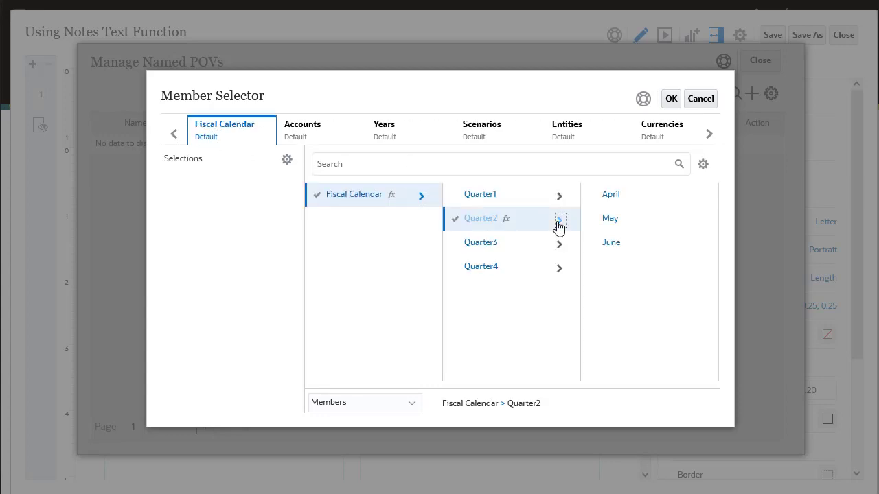
{"action": "left_click", "coordinate": [592, 244]}
{"action": "left_click", "coordinate": [671, 99]}
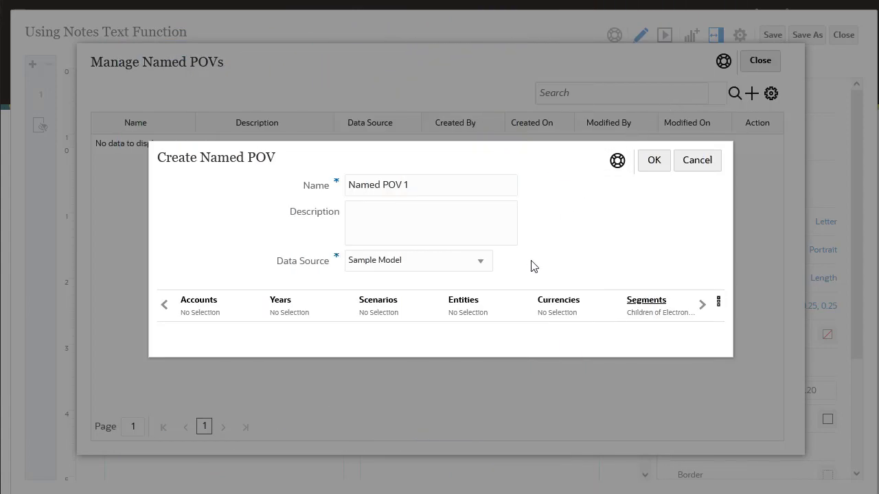
Step: Put the Entities dimension under Control by Text POV with the POV member function Bottom Members of Member
{"action": "left_click", "coordinate": [521, 298]}
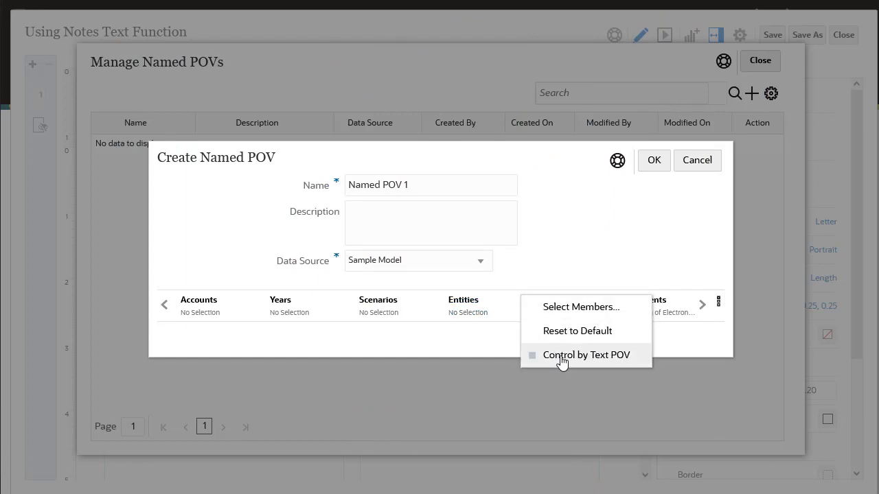
{"action": "left_click", "coordinate": [561, 357]}
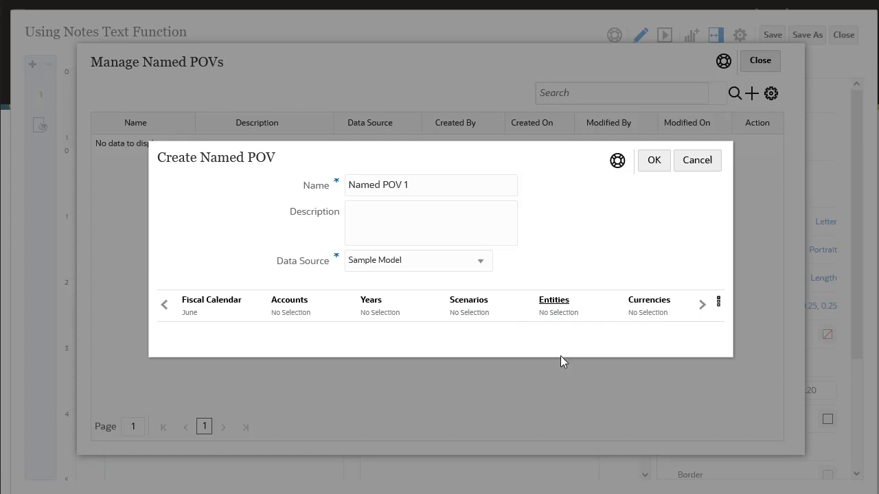
{"action": "left_click", "coordinate": [610, 300]}
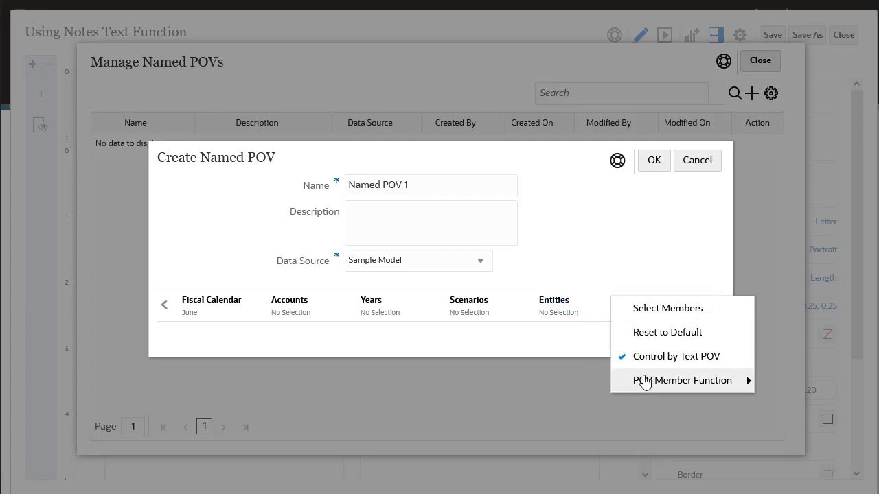
{"action": "mouse_move", "coordinate": [644, 382]}
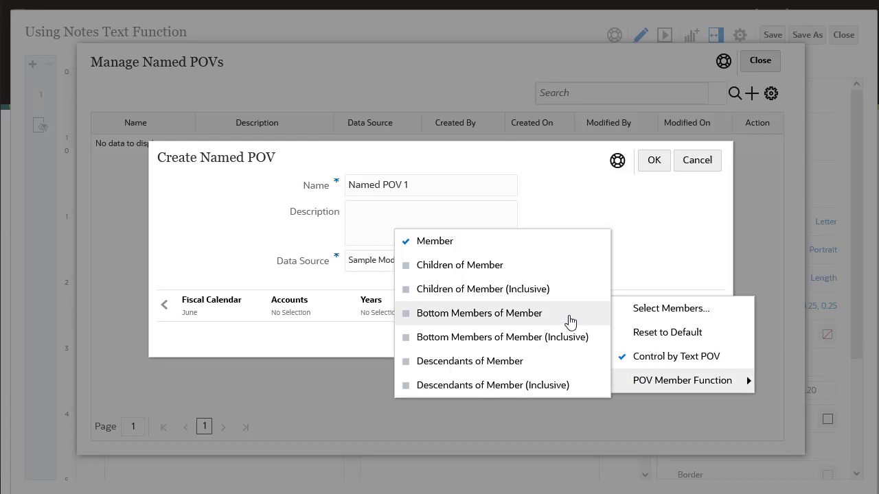
{"action": "left_click", "coordinate": [569, 322]}
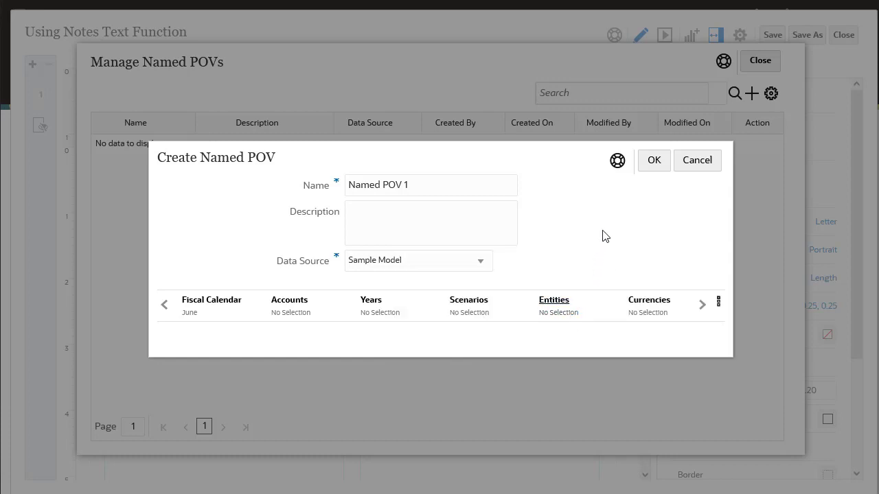
Step: Remove the Accounts, Years, Scenarios and Currencies dimensions from the named POV's dimension layout
{"action": "left_click", "coordinate": [718, 301]}
{"action": "left_click", "coordinate": [703, 320]}
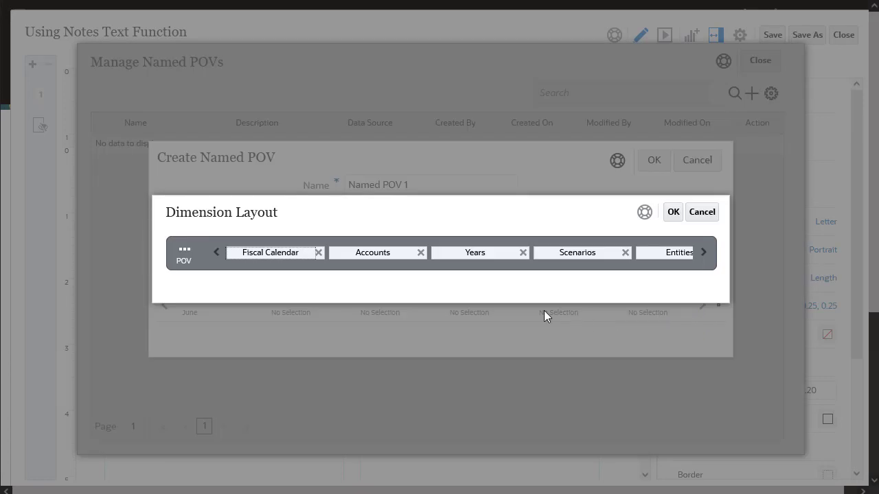
{"action": "left_click", "coordinate": [421, 253]}
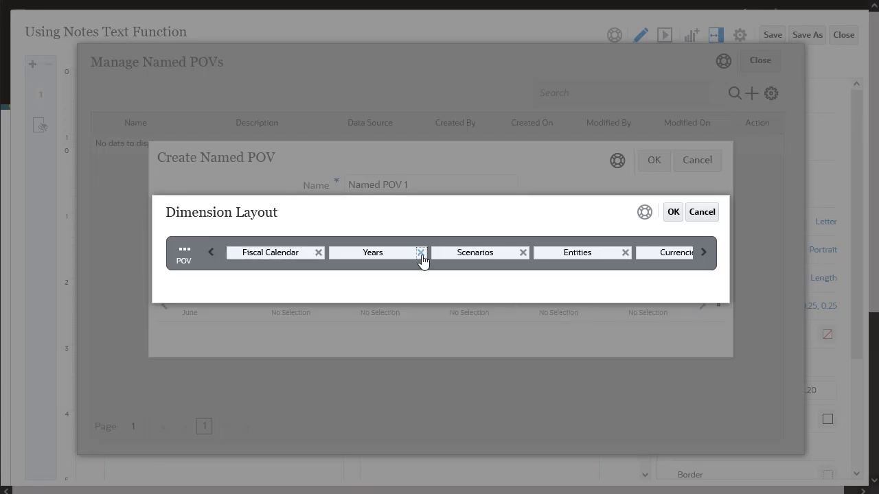
{"action": "left_click", "coordinate": [421, 254]}
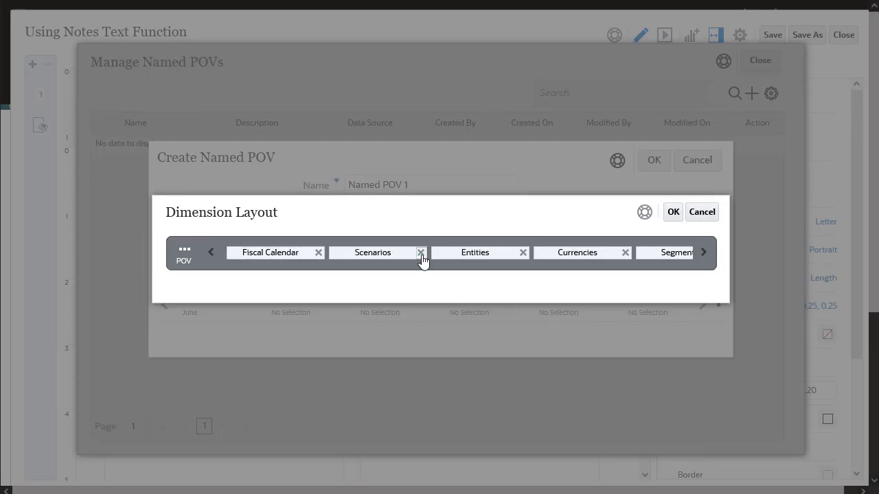
{"action": "left_click", "coordinate": [419, 254]}
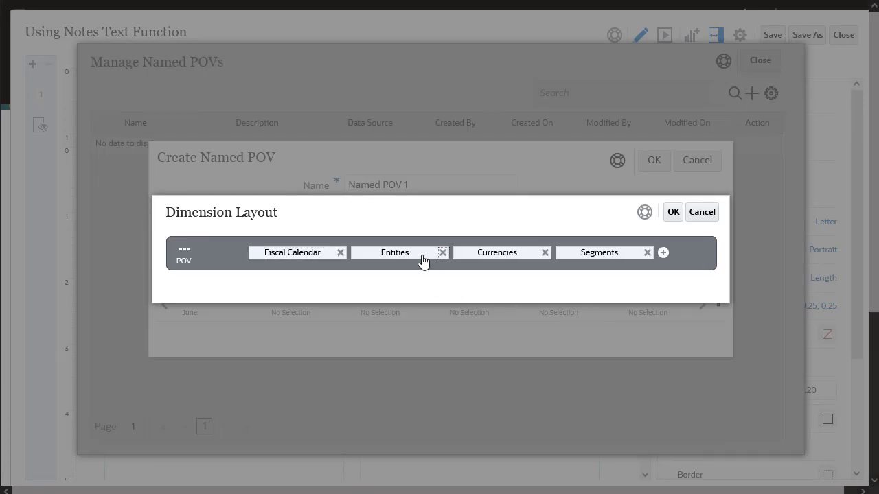
{"action": "left_click", "coordinate": [544, 253]}
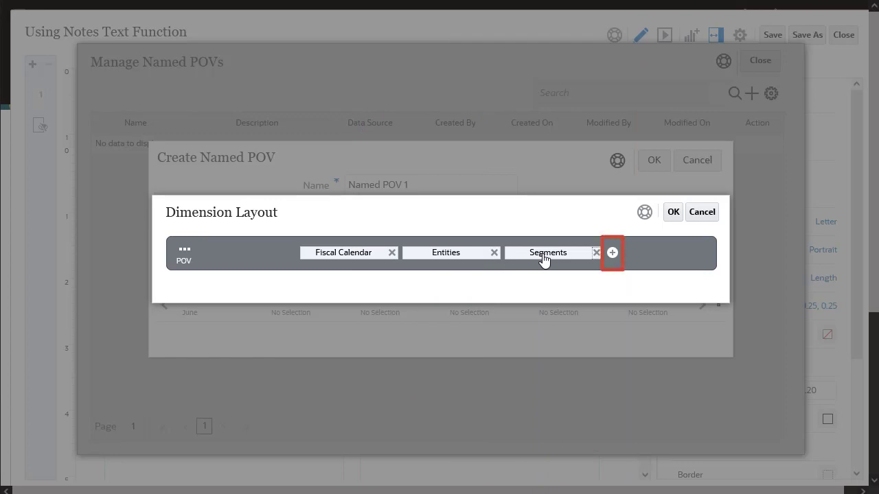
Step: Place Segments before Fiscal Calendar in the dimension layout, then accept and finish creating Named POV 1
{"action": "left_click_drag", "start_coordinate": [559, 255], "coordinate": [427, 252]}
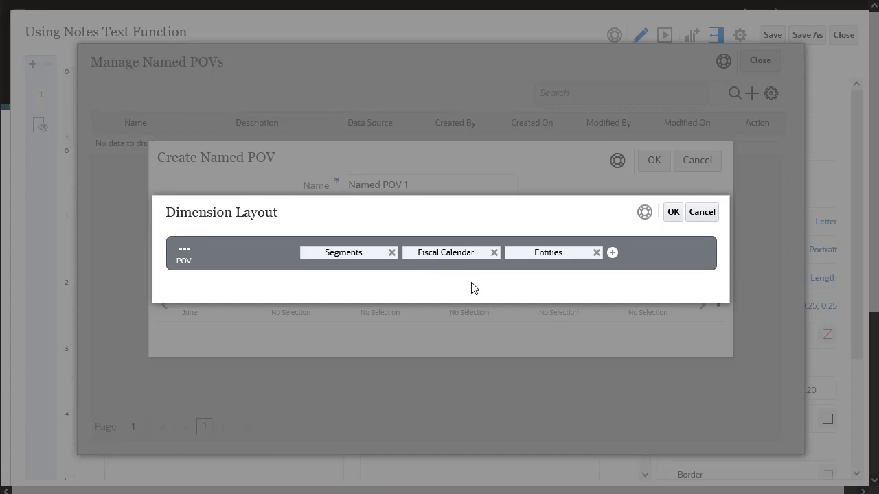
{"action": "left_click", "coordinate": [673, 214]}
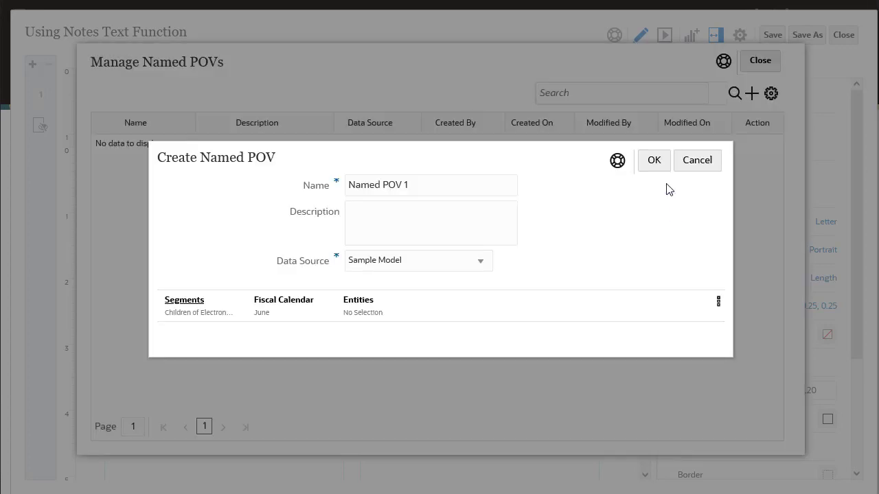
{"action": "left_click", "coordinate": [656, 164]}
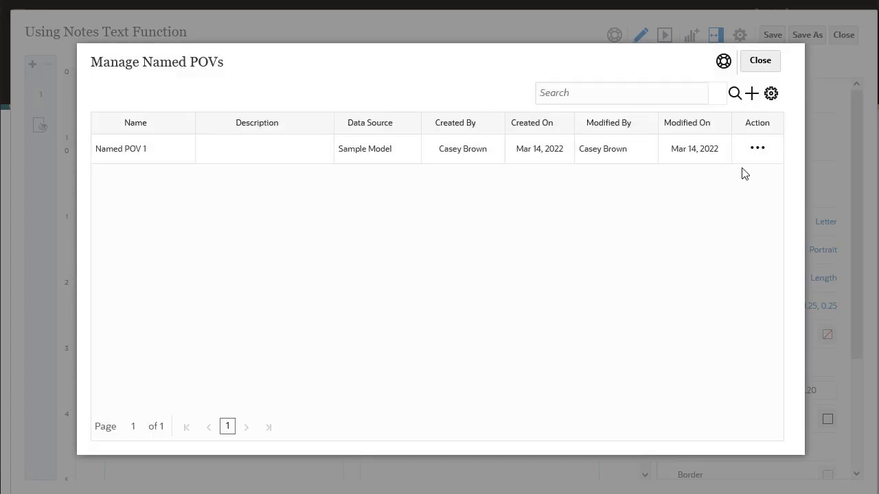
{"action": "left_click", "coordinate": [759, 155]}
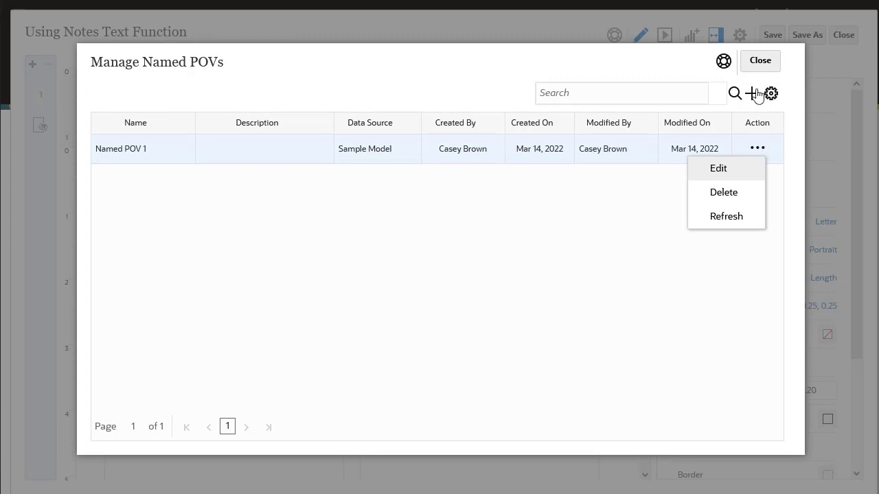
{"action": "left_click", "coordinate": [761, 68]}
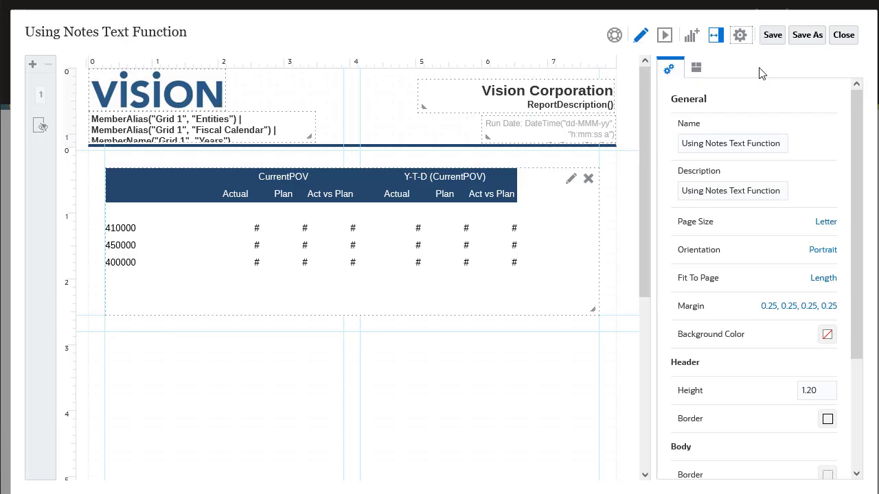
Step: Add a text object below the grid and enlarge it to the grid's width and down to about 8 on the vertical ruler
{"action": "right_click", "coordinate": [159, 369]}
{"action": "mouse_move", "coordinate": [242, 386]}
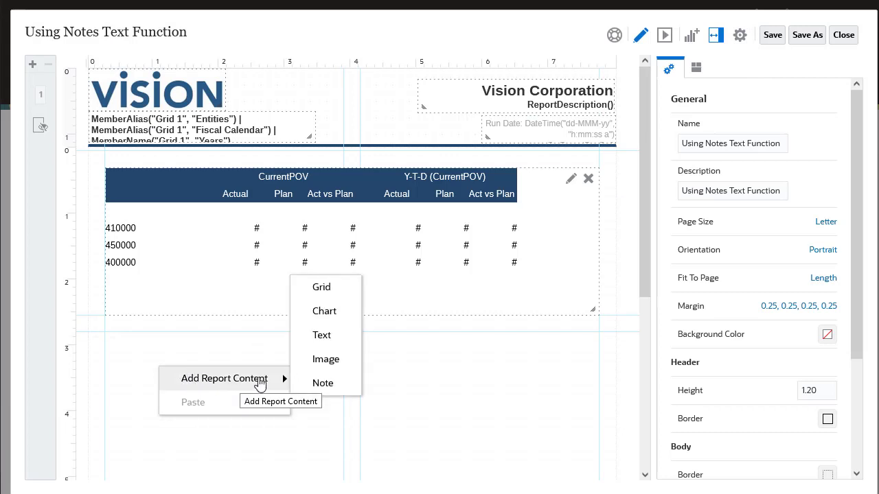
{"action": "left_click", "coordinate": [336, 341]}
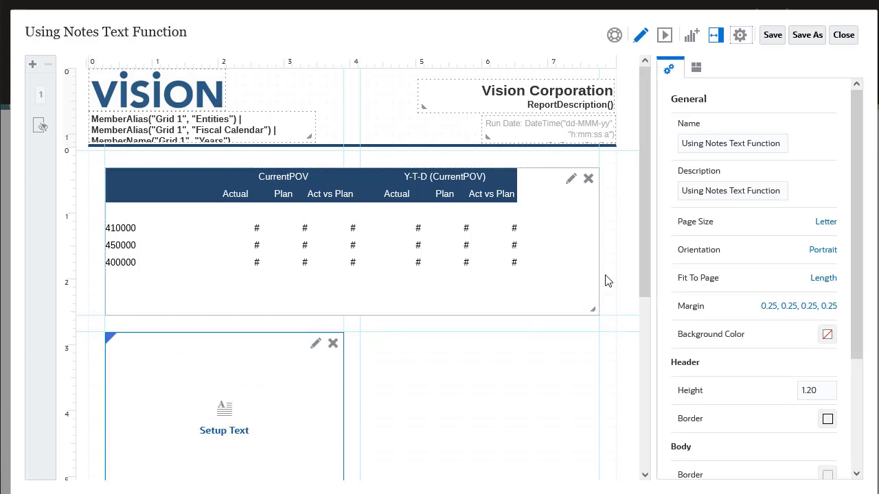
{"action": "left_click_drag", "start_coordinate": [644, 223], "coordinate": [638, 356]}
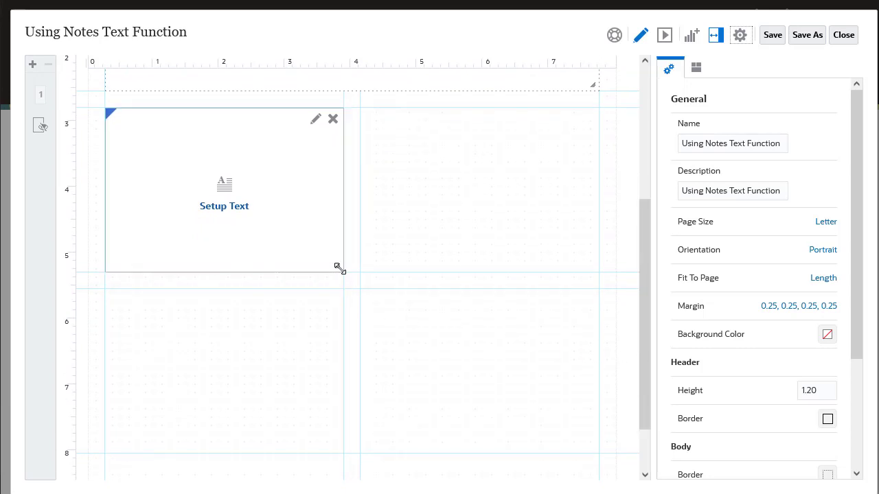
{"action": "left_click_drag", "start_coordinate": [339, 268], "coordinate": [593, 452]}
Step: Insert the Notes text function in the new text object with Named POV 1 and Note Format 1, then return to the report
{"action": "left_click", "coordinate": [569, 124]}
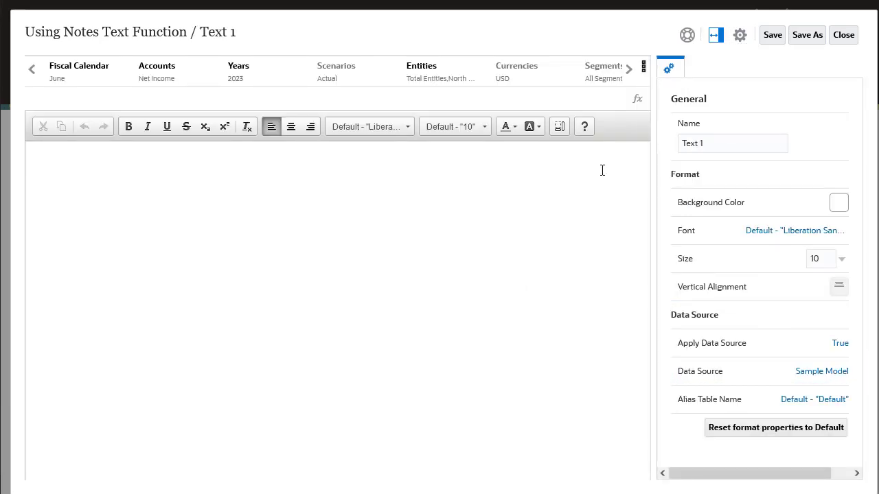
{"action": "left_click", "coordinate": [637, 99]}
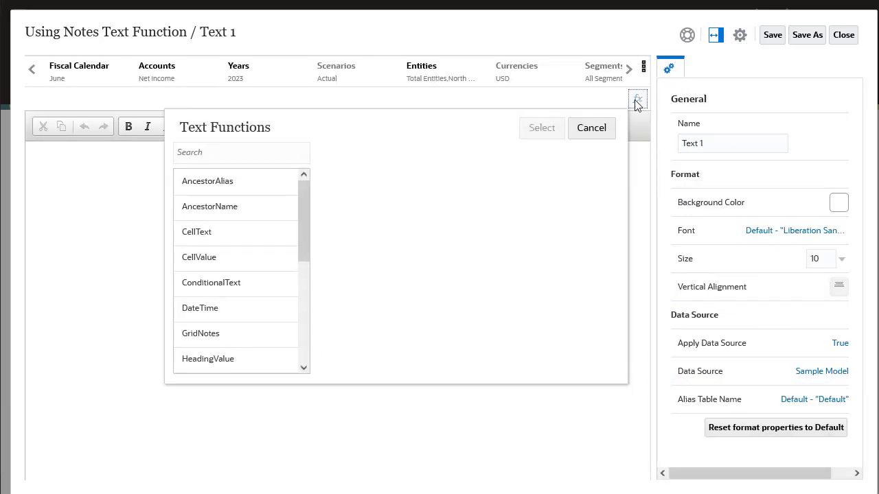
{"action": "left_click_drag", "start_coordinate": [305, 204], "coordinate": [295, 289]}
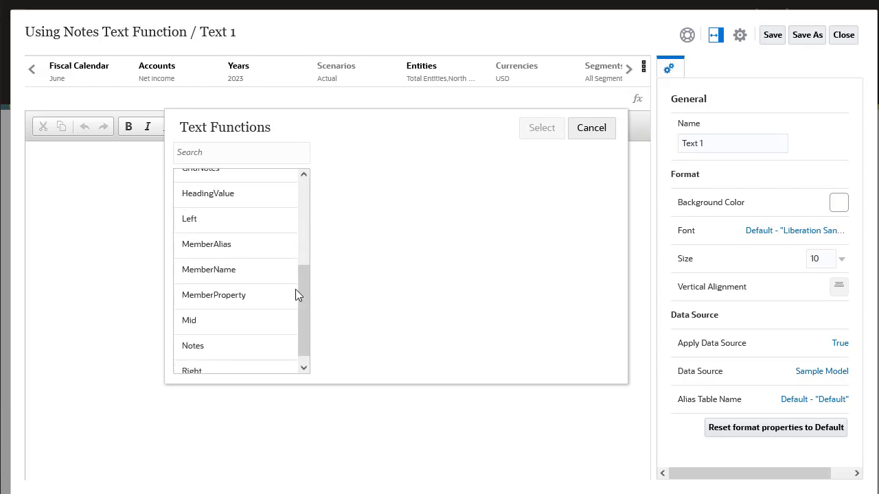
{"action": "left_click", "coordinate": [268, 345]}
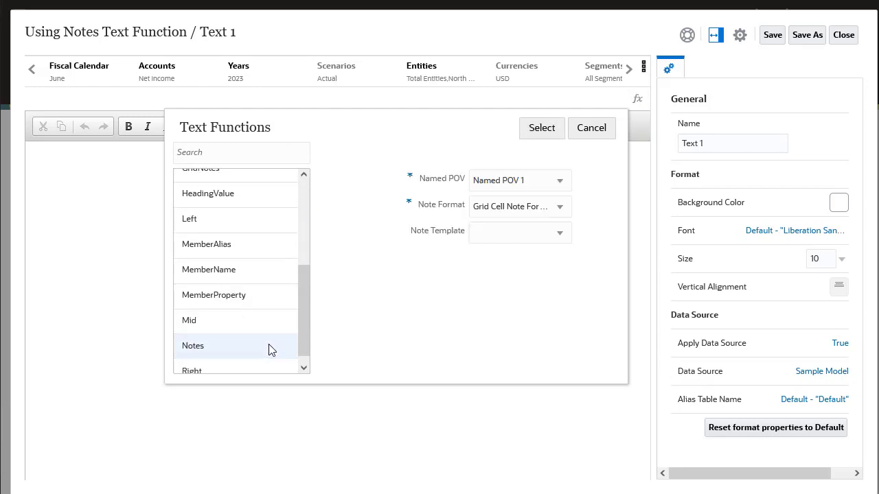
{"action": "left_click", "coordinate": [560, 209]}
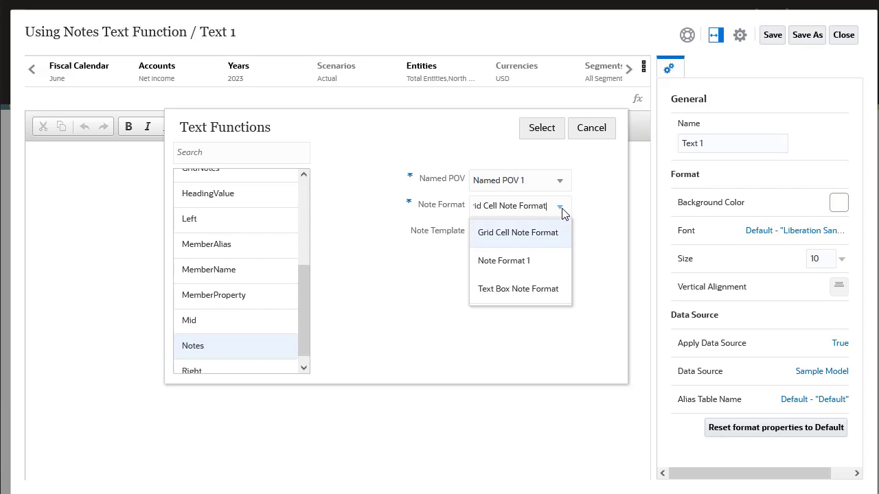
{"action": "left_click", "coordinate": [541, 263]}
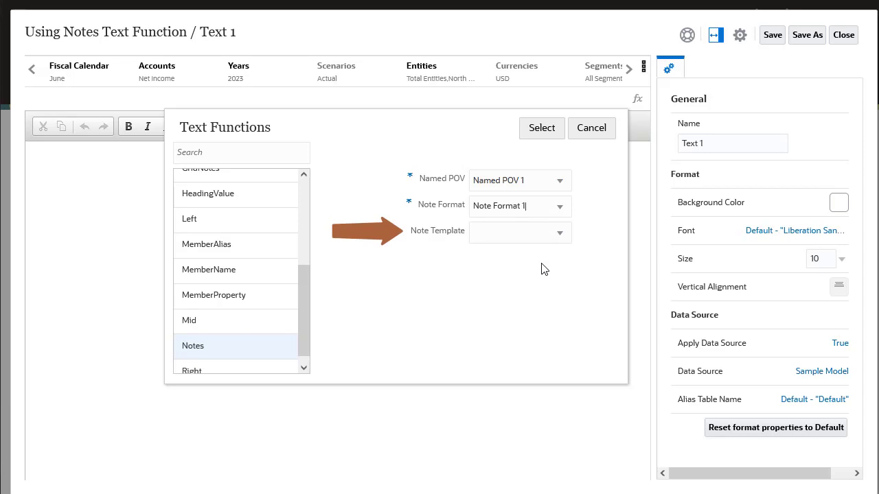
{"action": "left_click", "coordinate": [545, 137]}
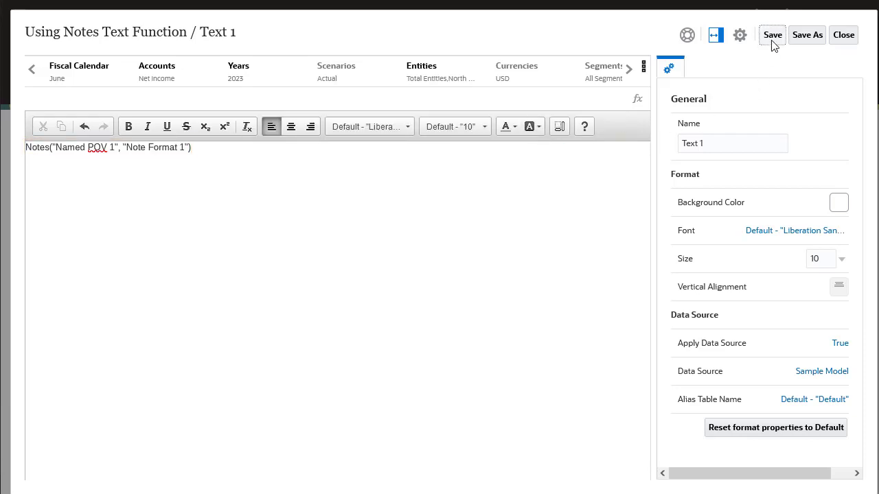
{"action": "left_click", "coordinate": [843, 37]}
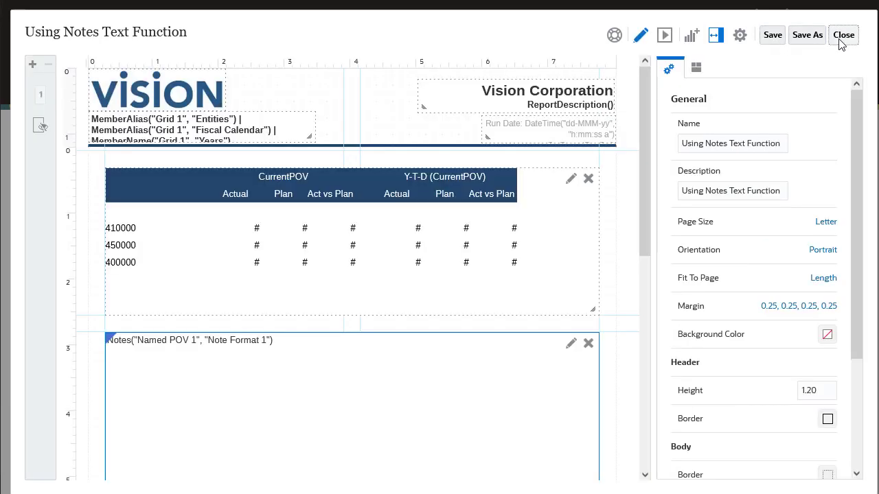
Step: Preview the report and examine the entity selection options and notes under the grid
{"action": "left_click", "coordinate": [664, 35]}
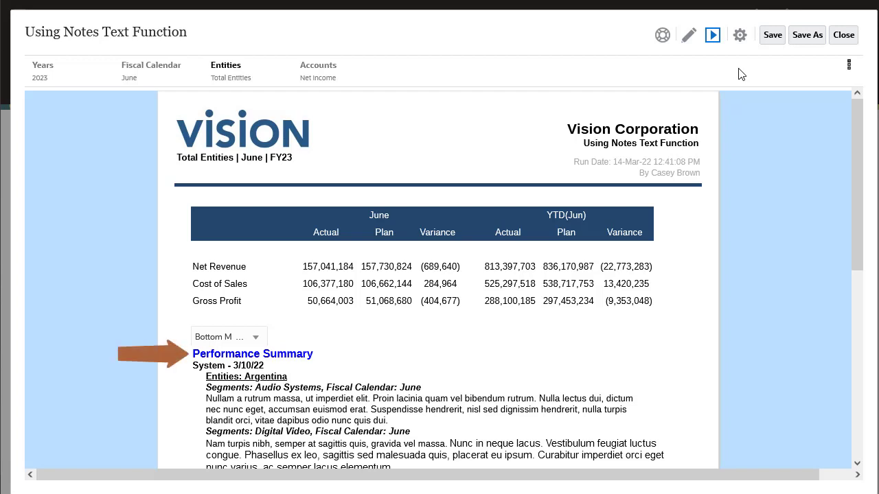
{"action": "left_click", "coordinate": [257, 337]}
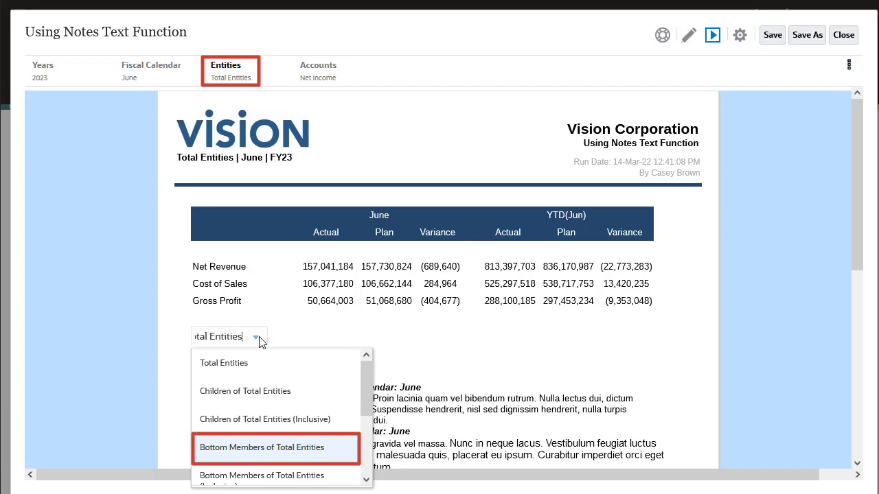
{"action": "left_click", "coordinate": [300, 332]}
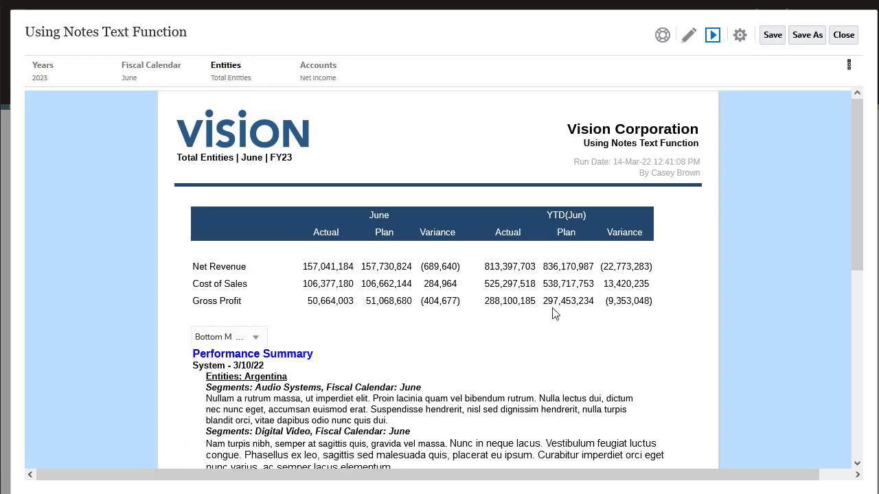
{"action": "mouse_move", "coordinate": [858, 209]}
{"action": "left_mouse_down"}
{"action": "mouse_move", "coordinate": [870, 392]}
{"action": "mouse_move", "coordinate": [870, 202]}
{"action": "left_mouse_up"}
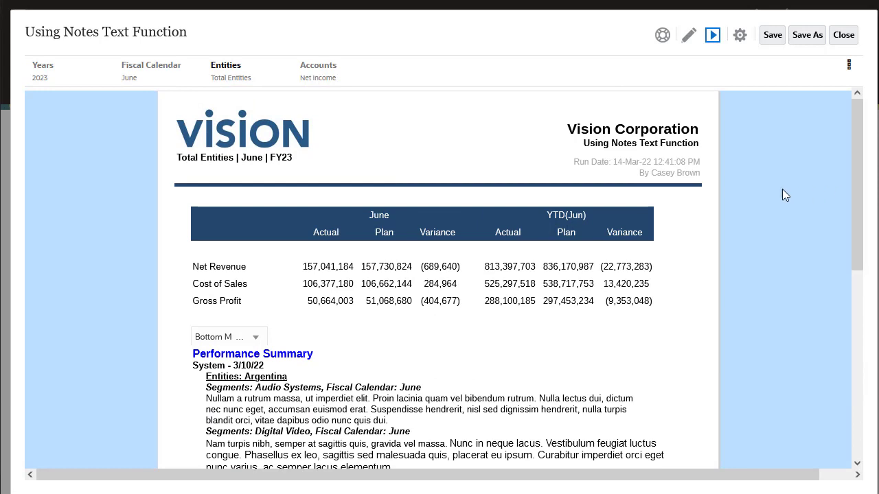
Step: Change the report's Entities POV to North America and review the notes and their entity selection options
{"action": "left_click", "coordinate": [232, 81]}
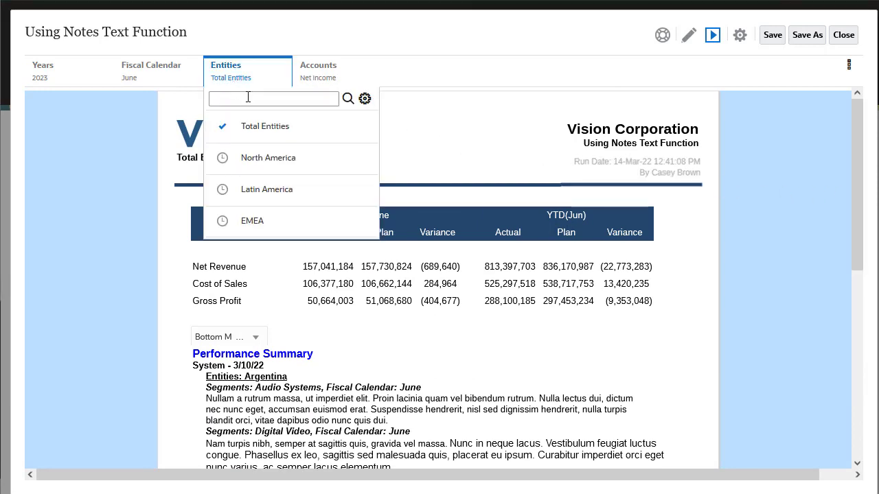
{"action": "left_click", "coordinate": [305, 158]}
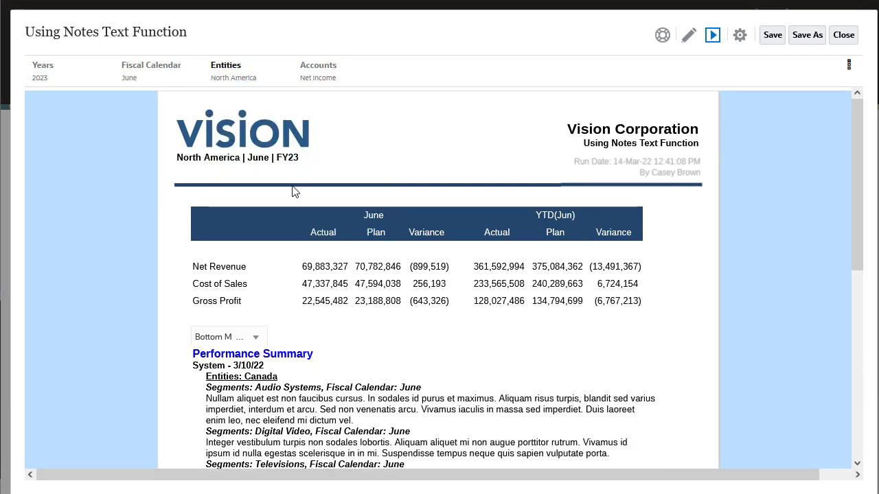
{"action": "left_click", "coordinate": [256, 337]}
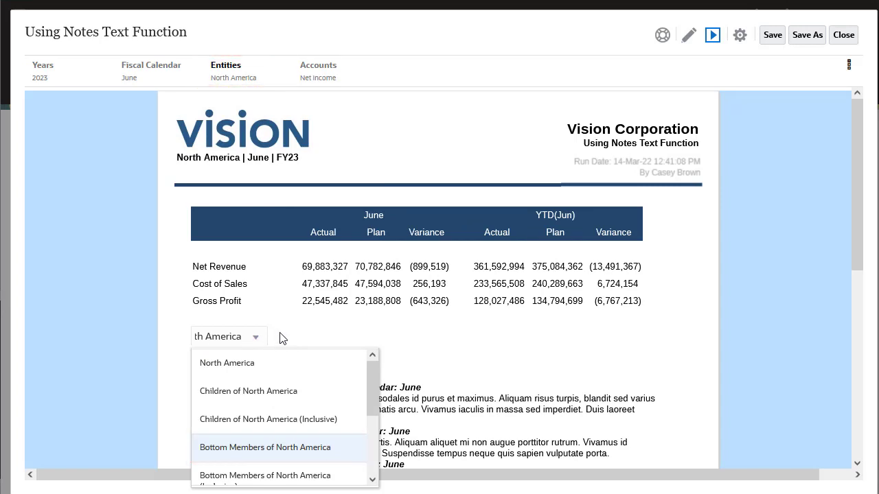
{"action": "left_click", "coordinate": [315, 328]}
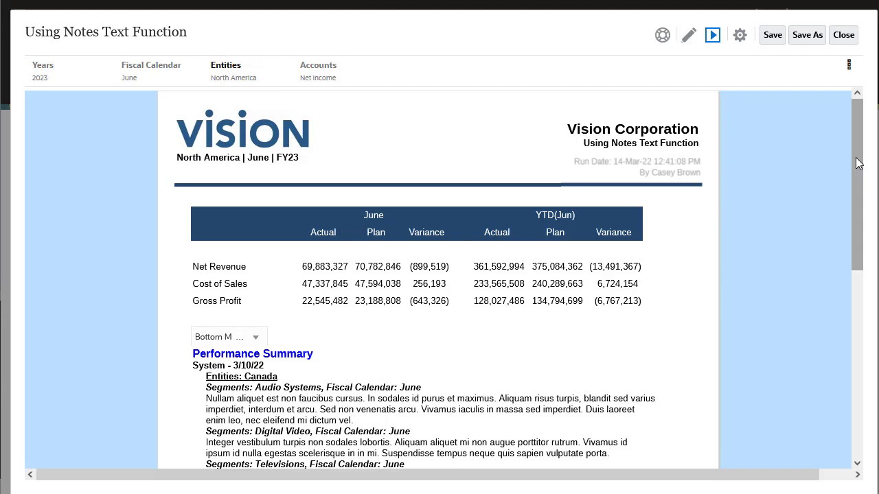
{"action": "left_click_drag", "start_coordinate": [859, 174], "coordinate": [862, 156]}
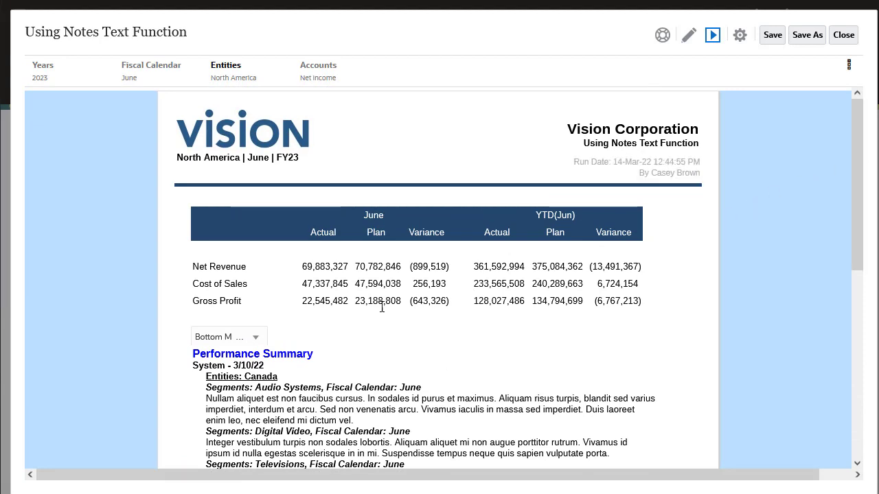
Step: Set the entity selection above the notes to Children of North America and review the notes
{"action": "left_click", "coordinate": [258, 339]}
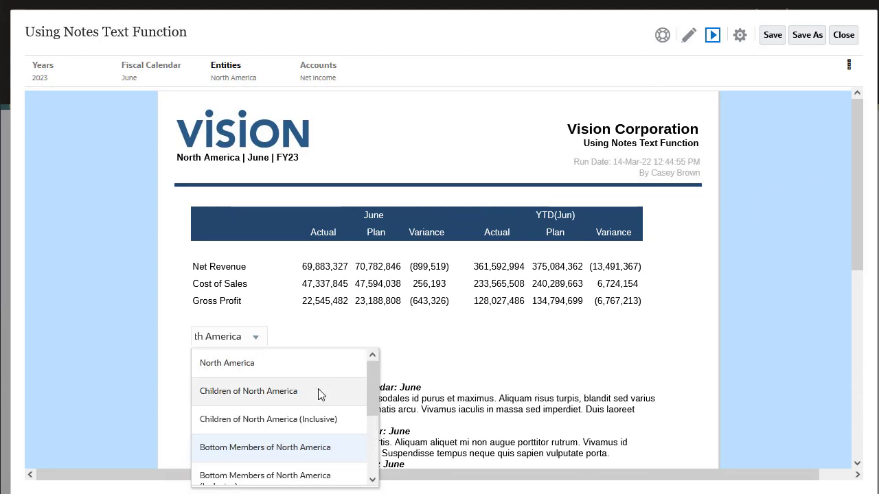
{"action": "left_click", "coordinate": [318, 392]}
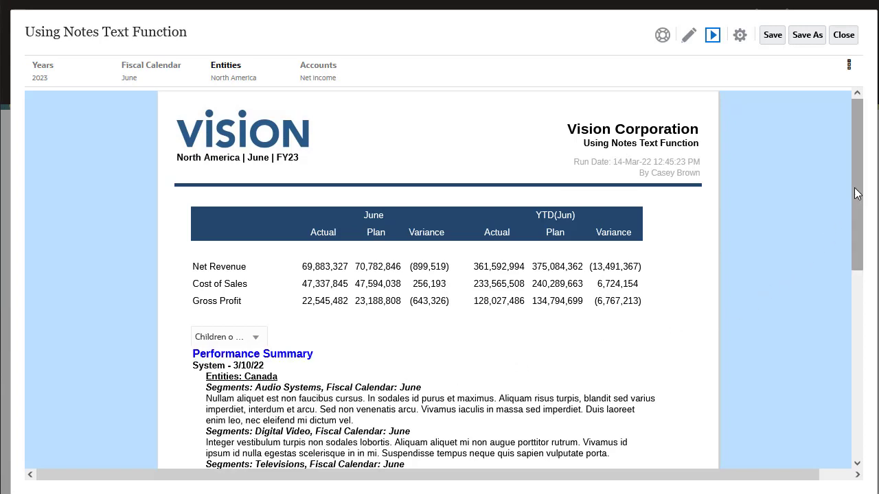
{"action": "mouse_move", "coordinate": [855, 192]}
{"action": "left_mouse_down"}
{"action": "mouse_move", "coordinate": [862, 363]}
{"action": "mouse_move", "coordinate": [866, 186]}
{"action": "left_mouse_up"}
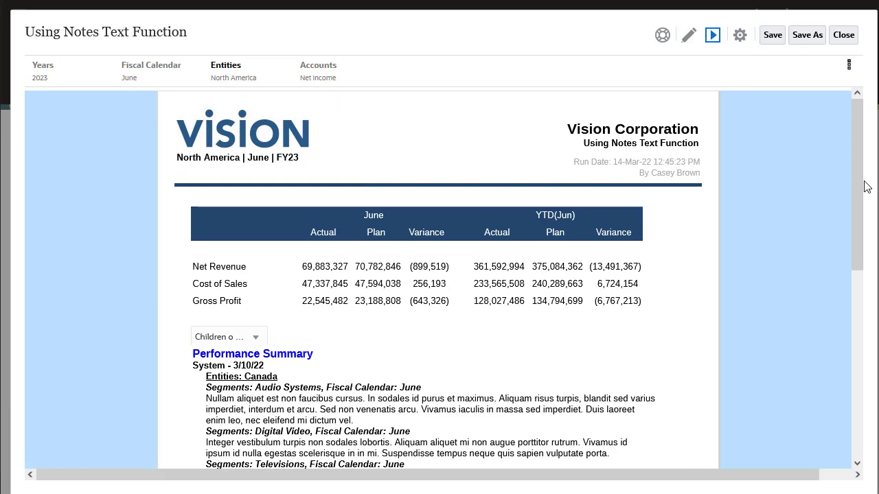